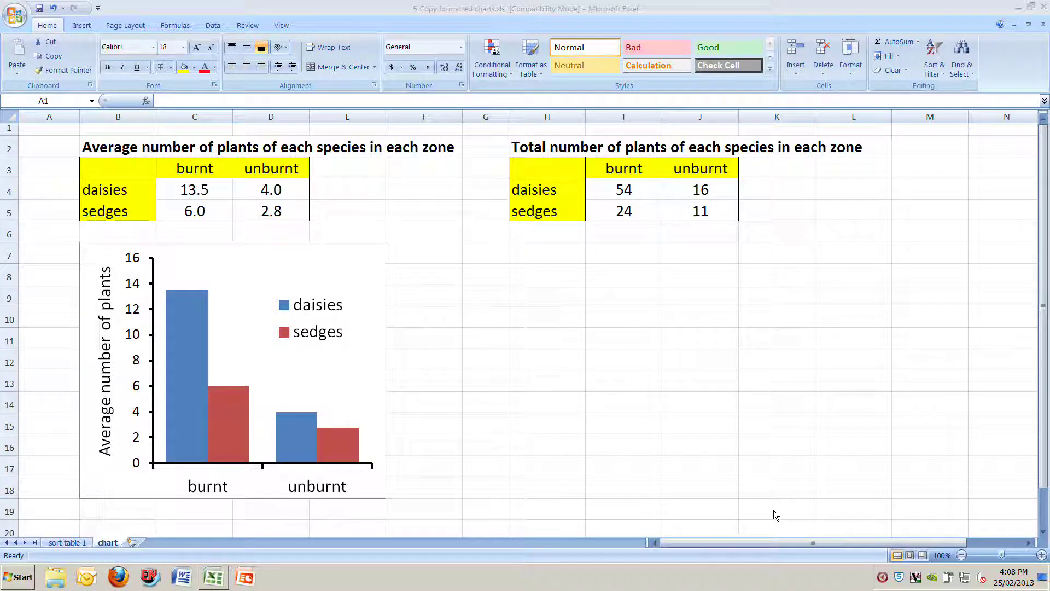
Examine the average and total plant tables and the cell range used by the averages chart.
{"action": "left_click", "coordinate": [424, 317]}
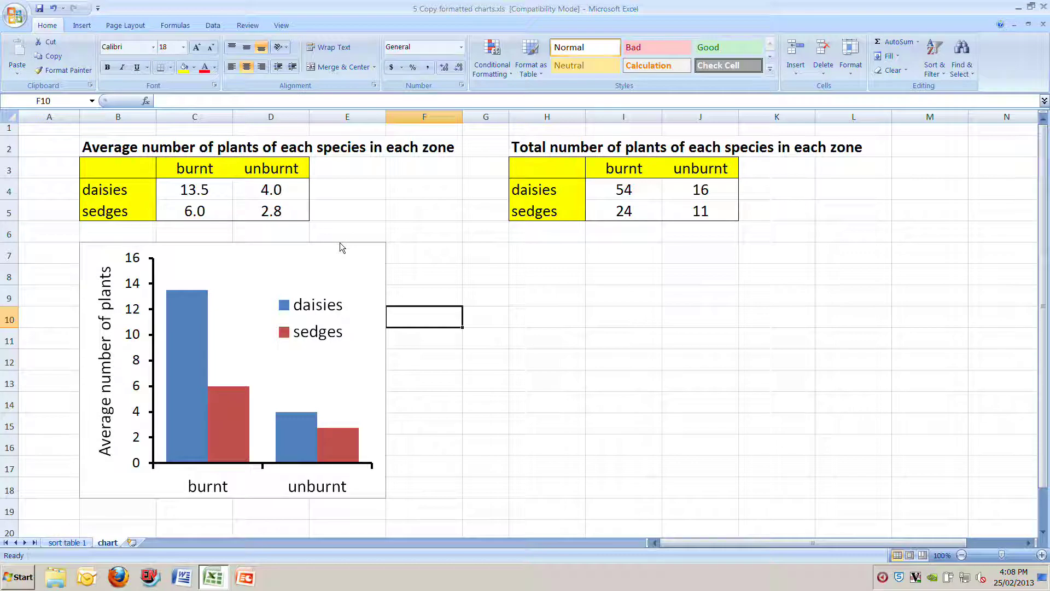
{"action": "left_click_drag", "start_coordinate": [152, 175], "coordinate": [244, 211]}
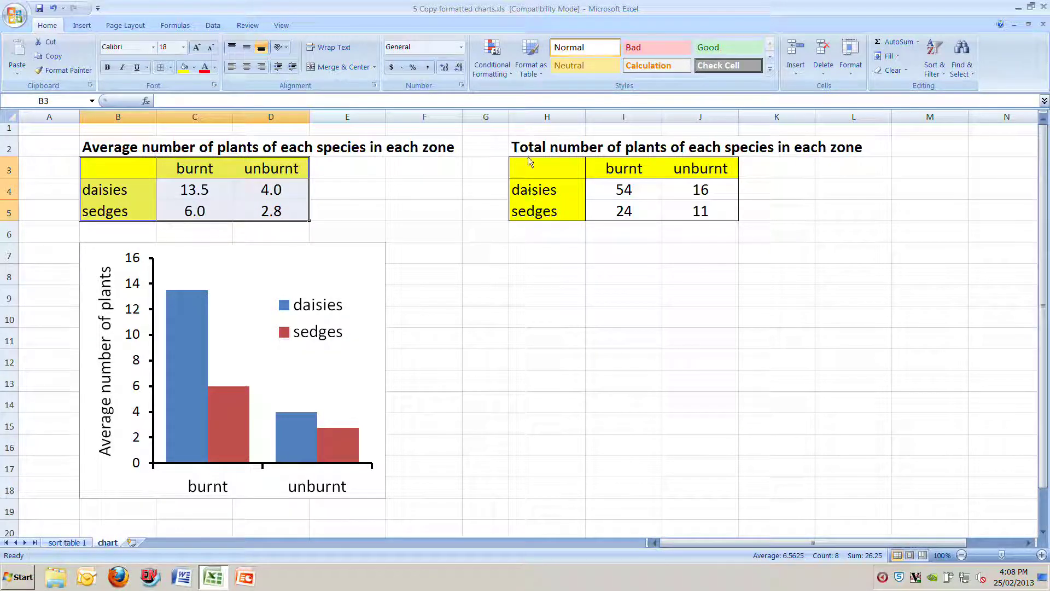
{"action": "left_click_drag", "start_coordinate": [112, 175], "coordinate": [255, 212]}
{"action": "left_click_drag", "start_coordinate": [529, 163], "coordinate": [684, 212]}
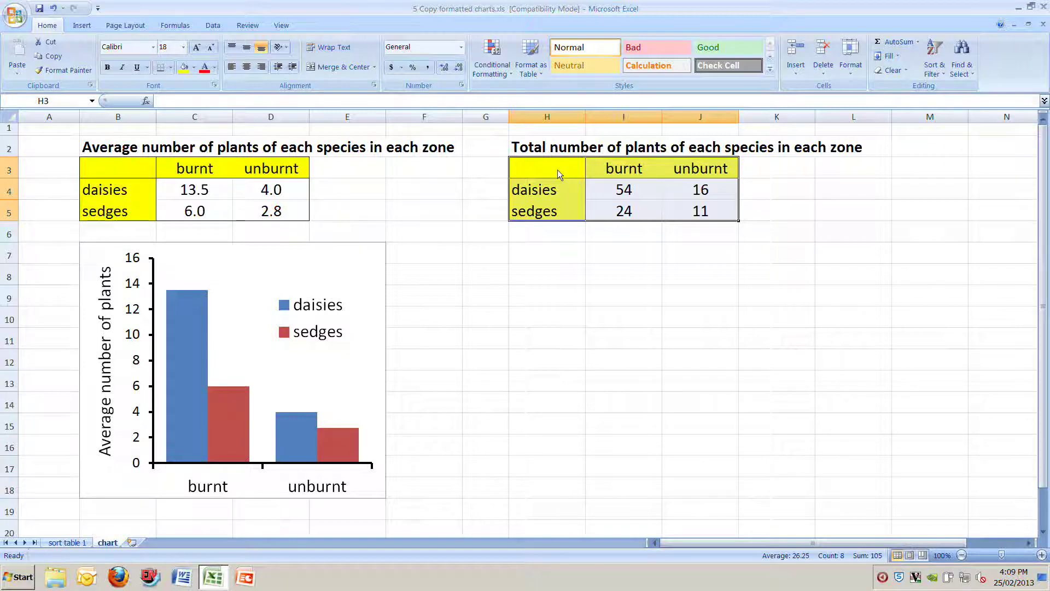
{"action": "left_click", "coordinate": [468, 292]}
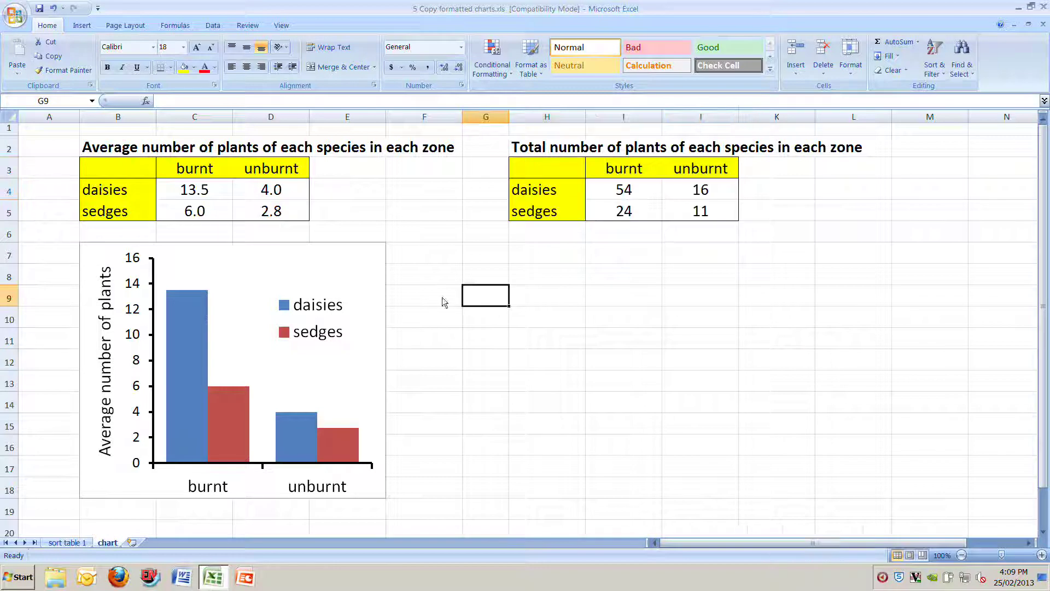
{"action": "left_click", "coordinate": [370, 258]}
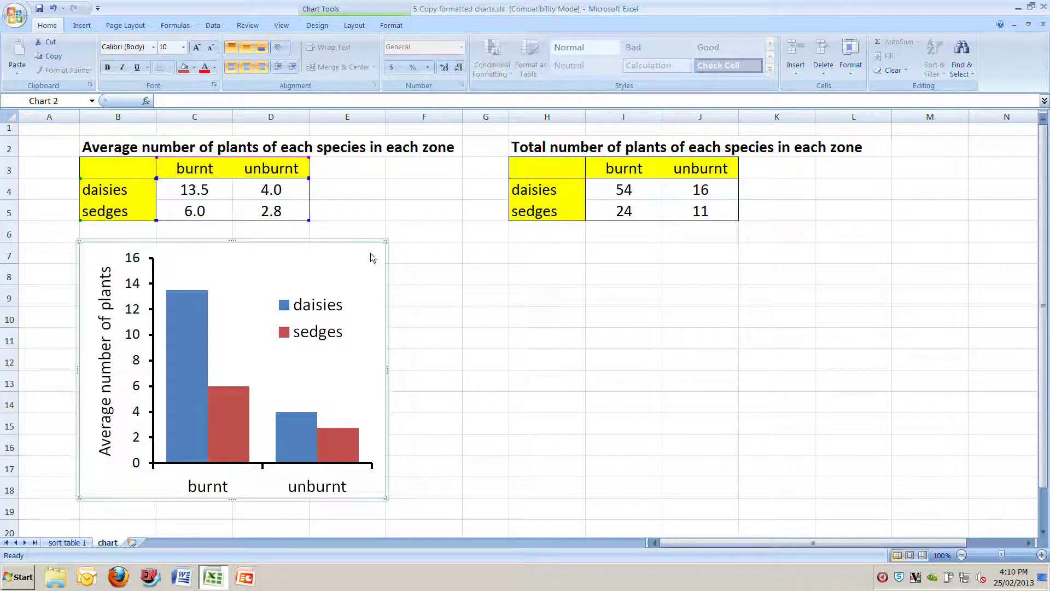
{"action": "left_click", "coordinate": [429, 261]}
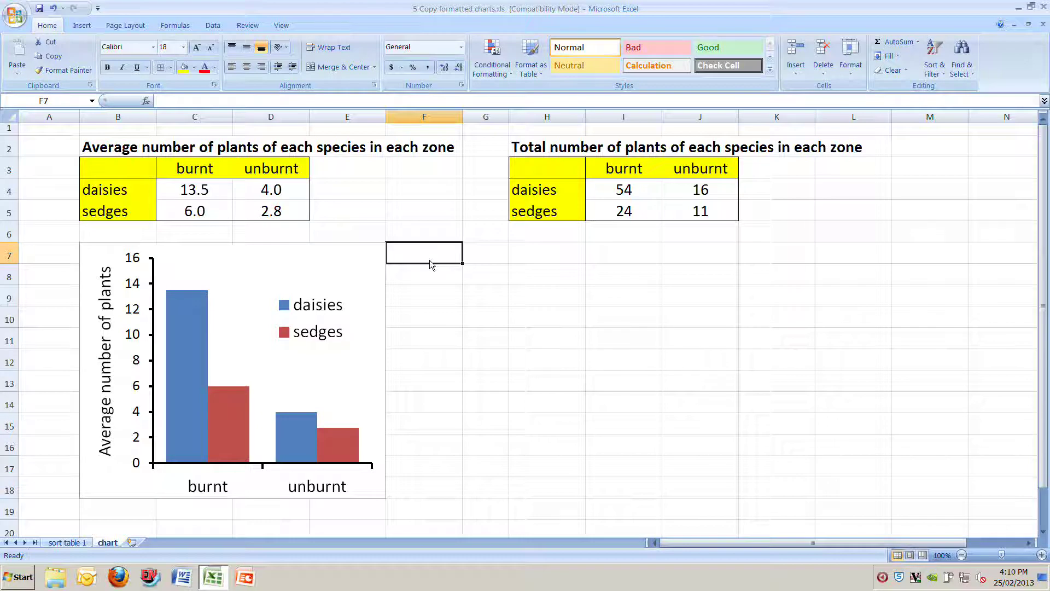
{"action": "left_click", "coordinate": [386, 252]}
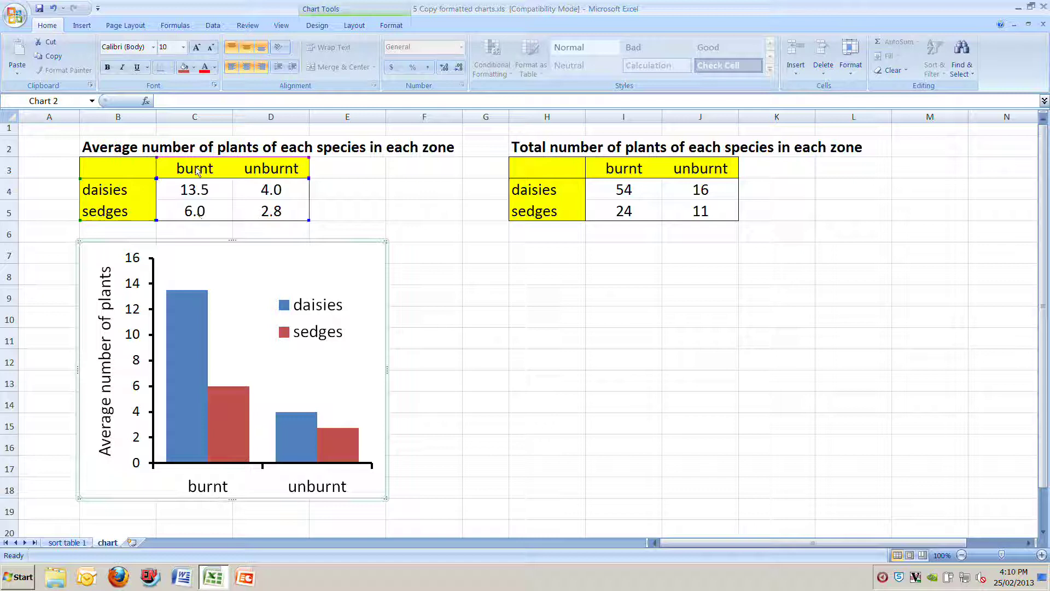
Capitalize the column headings of the average plants table as Burnt and Unburnt.
{"action": "left_click", "coordinate": [202, 169]}
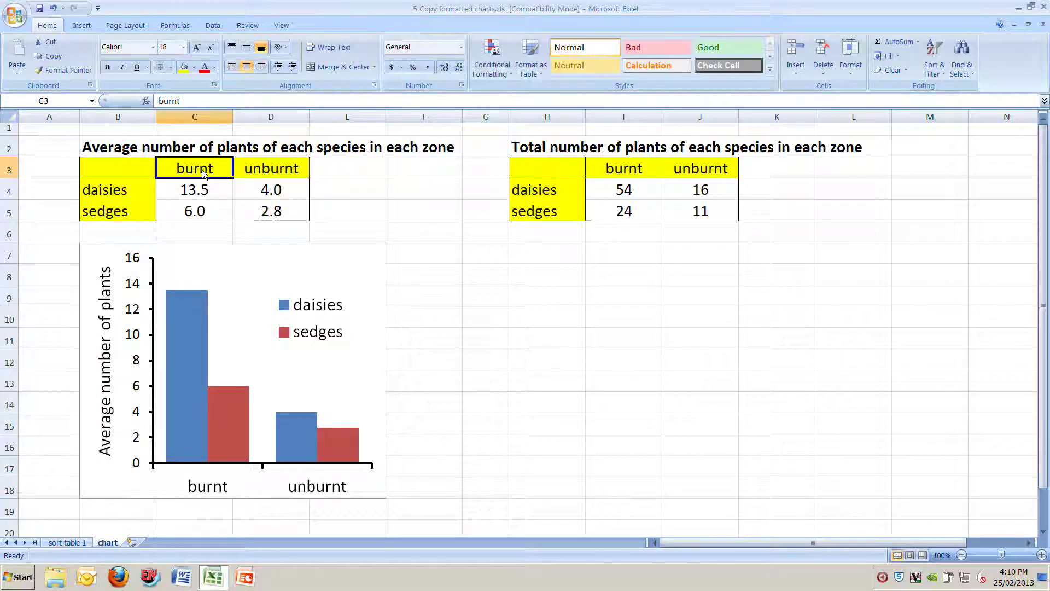
{"action": "type", "text": "Burnt"}
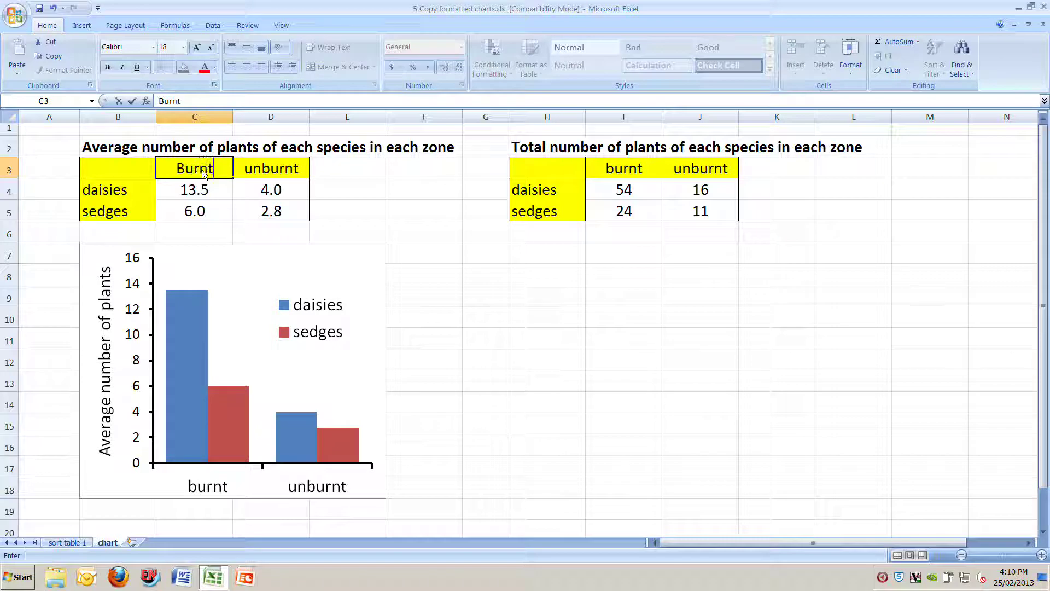
{"action": "key", "text": "Tab"}
{"action": "type", "text": "Unburnt"}
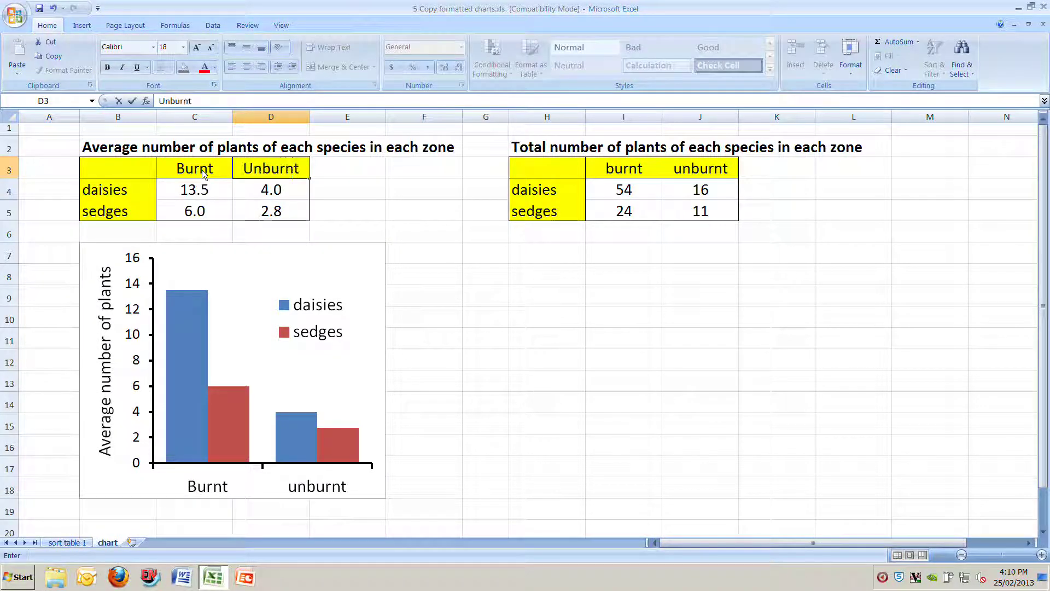
{"action": "key", "text": "Return"}
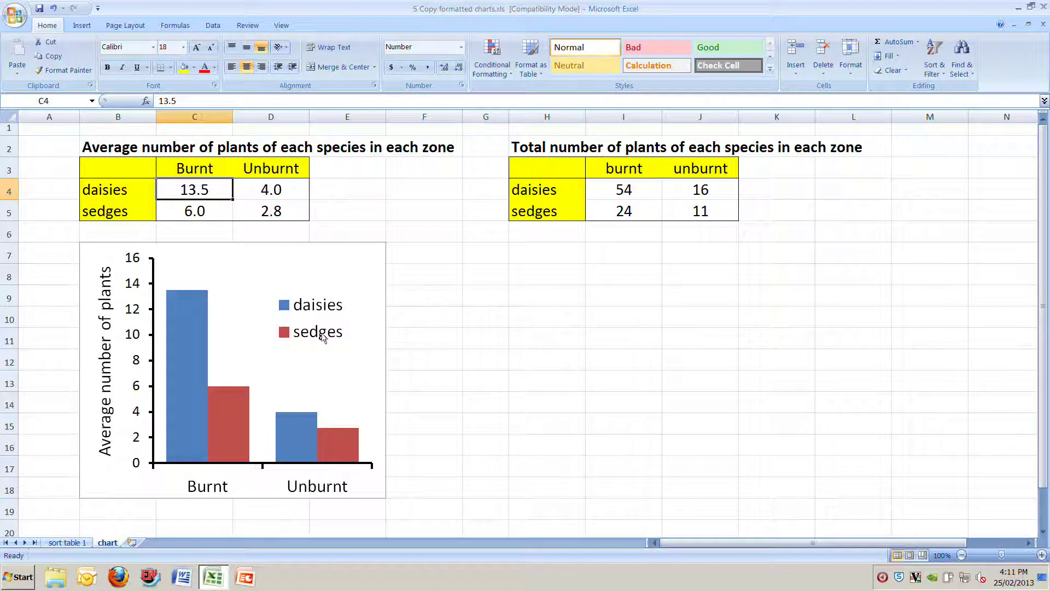
Relabel the rows of the average plants table as Diasies and Sedges.
{"action": "left_click", "coordinate": [103, 189]}
{"action": "type", "text": "Diaisies"}
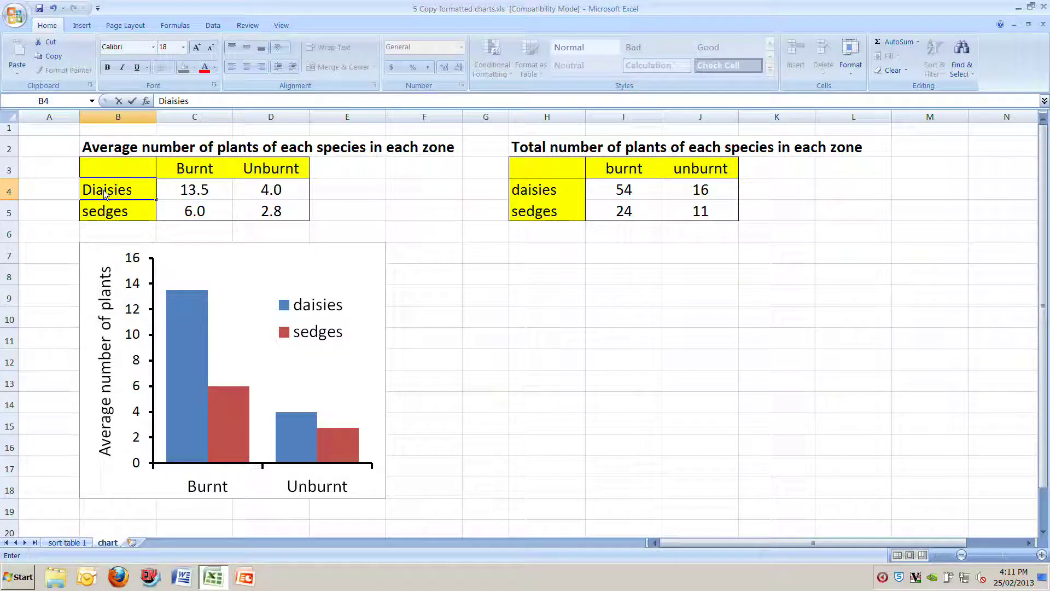
{"action": "key", "text": "BackSpace"}
{"action": "key", "text": "BackSpace"}
{"action": "key", "text": "BackSpace"}
{"action": "key", "text": "BackSpace"}
{"action": "key", "text": "BackSpace"}
{"action": "type", "text": "sies"}
{"action": "key", "text": "Return"}
{"action": "type", "text": "Sedges"}
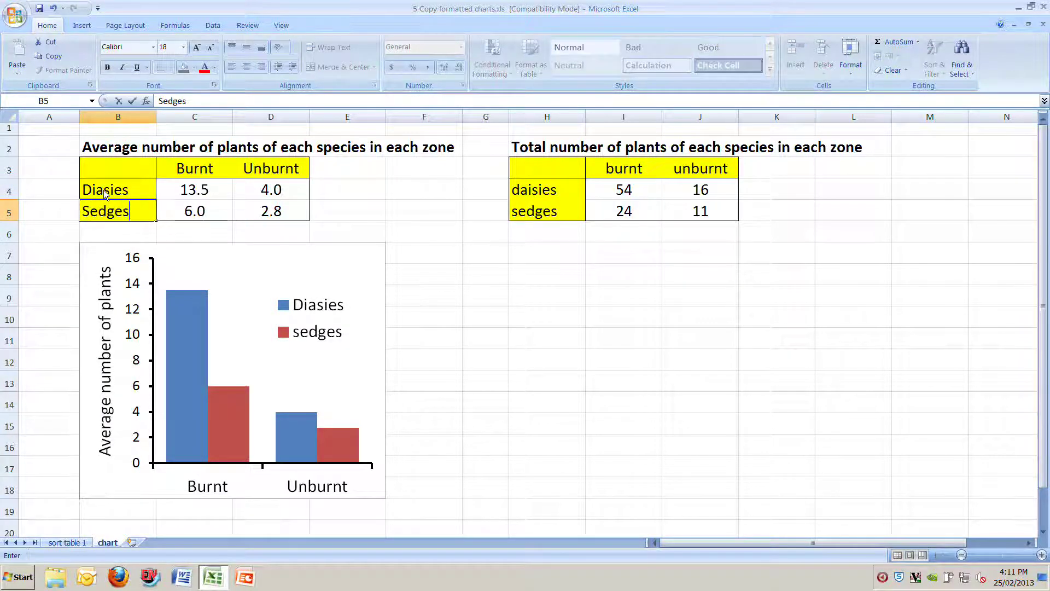
{"action": "key", "text": "Return"}
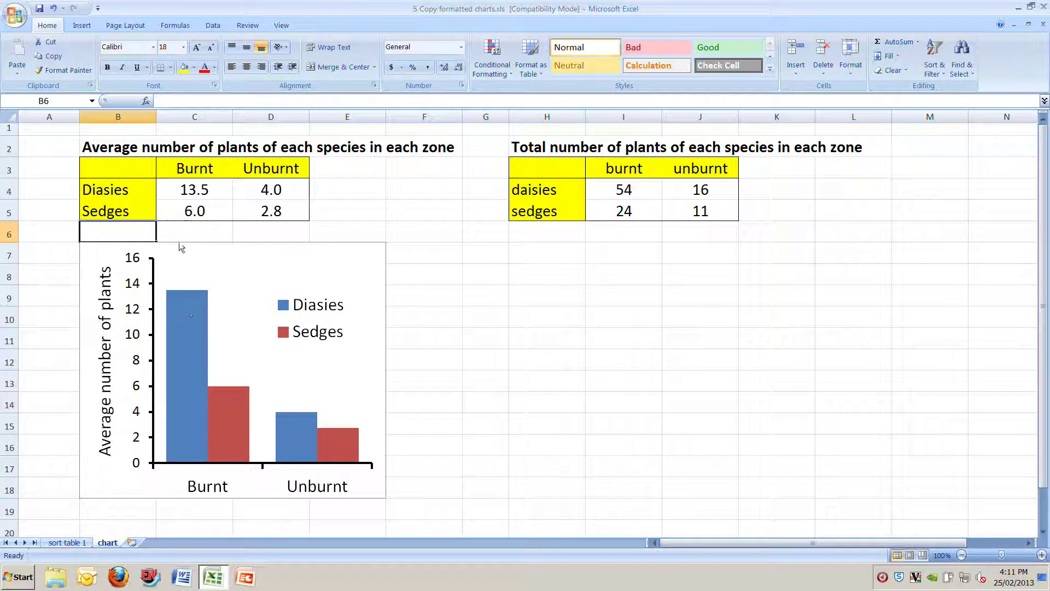
Test the chart's link to its data by setting the burnt Sedges average to 16 and back to 6.
{"action": "left_click", "coordinate": [227, 212]}
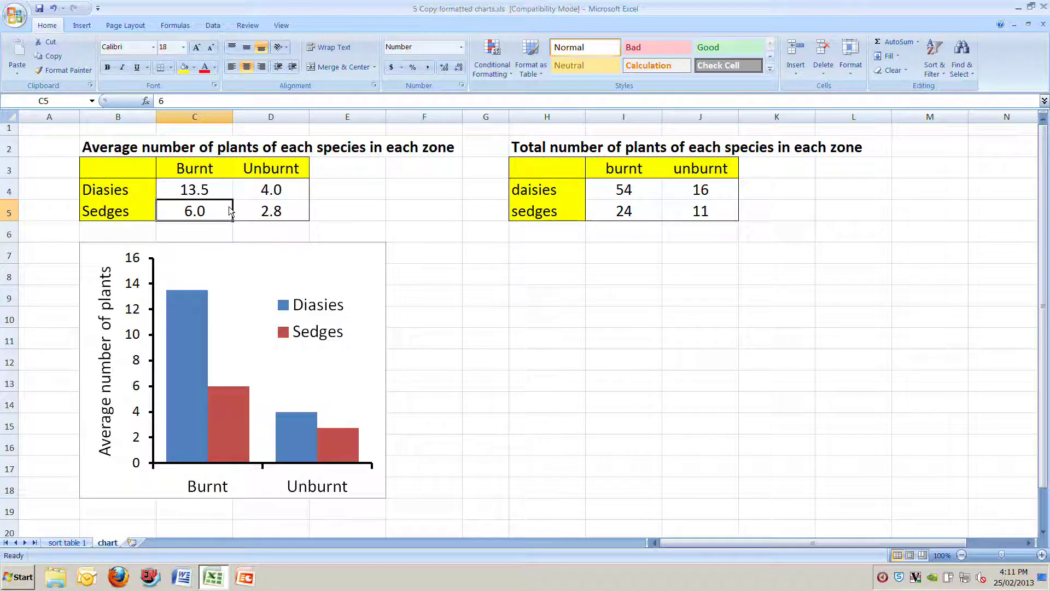
{"action": "type", "text": "16"}
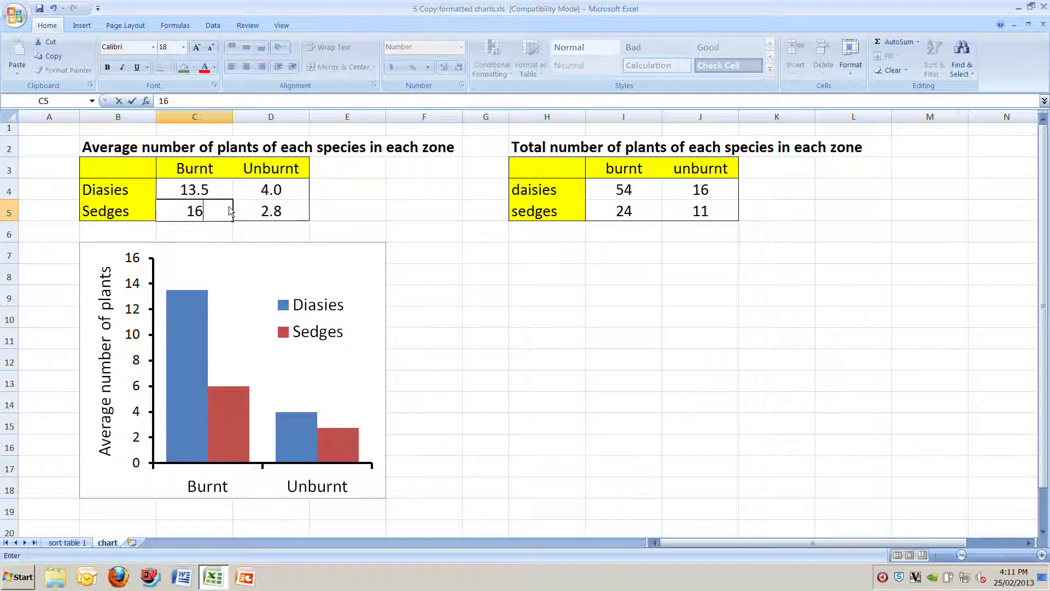
{"action": "key", "text": "Return"}
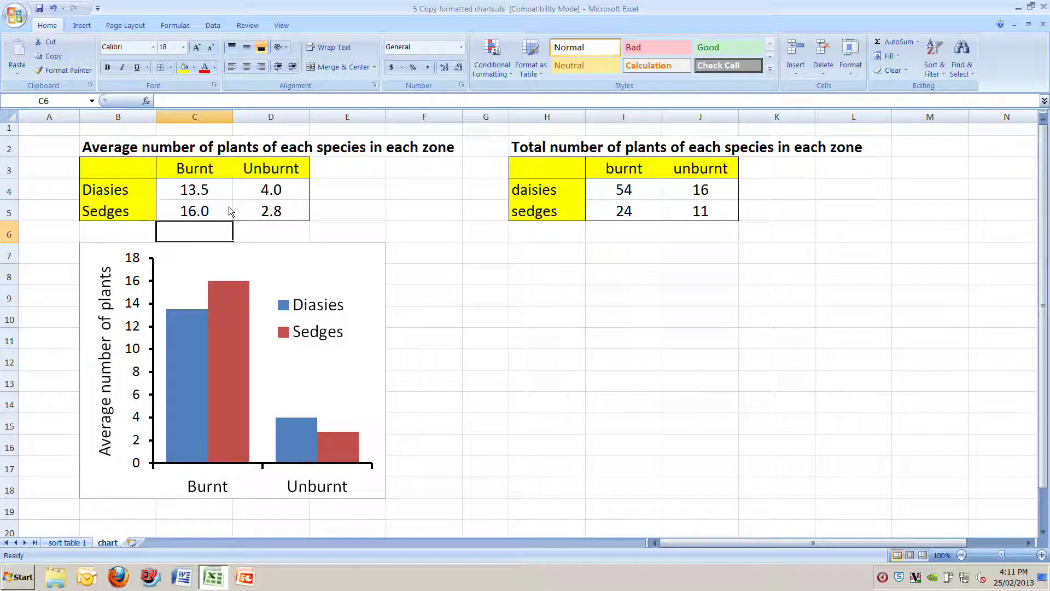
{"action": "left_click", "coordinate": [226, 209]}
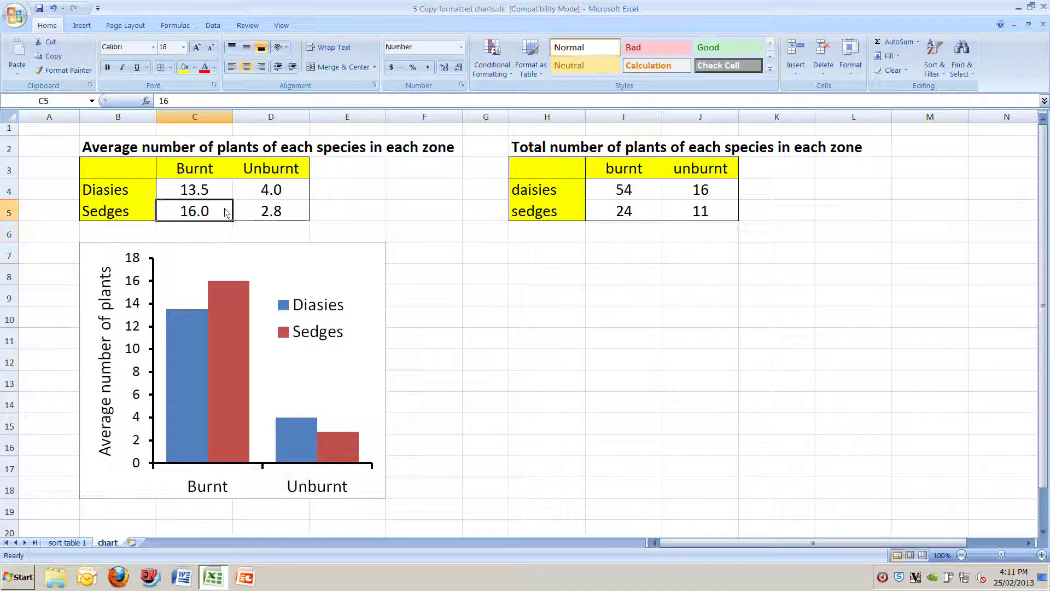
{"action": "type", "text": "6"}
{"action": "key", "text": "Return"}
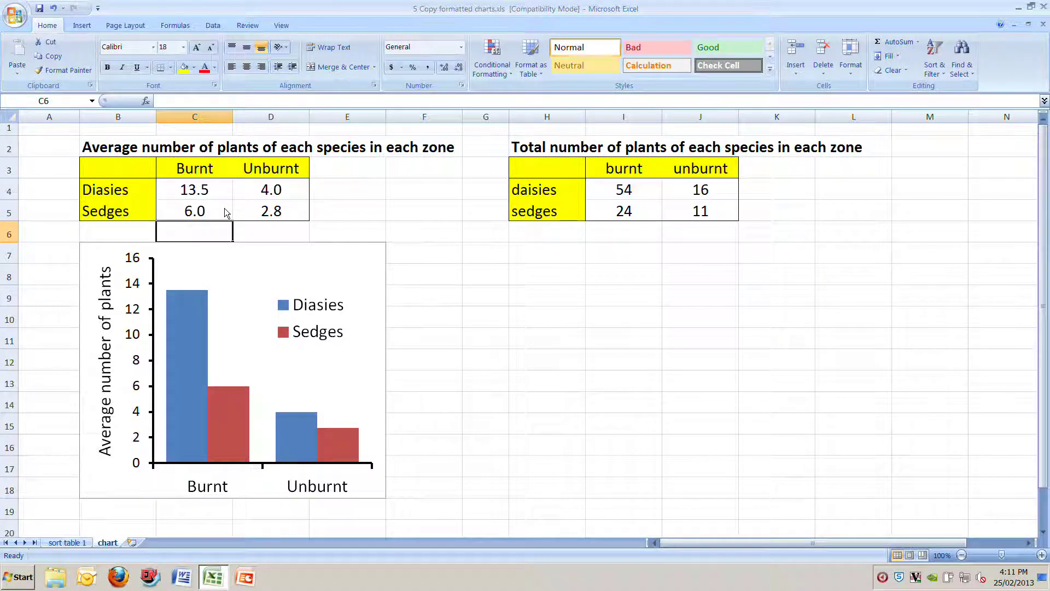
{"action": "left_click", "coordinate": [399, 296]}
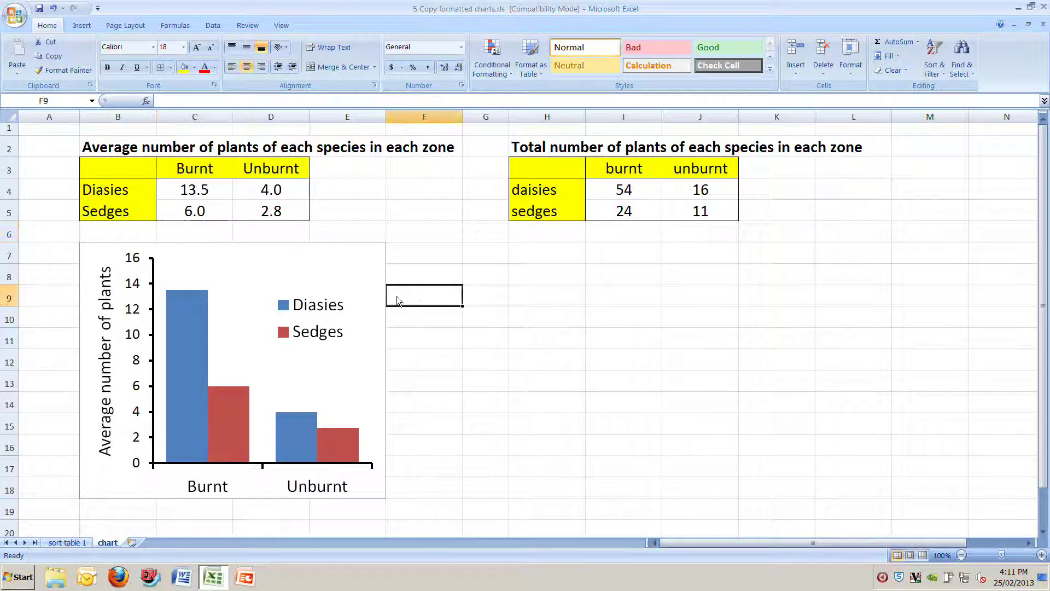
Inspect the source cells of both series in the averages chart and the range of the total plants table.
{"action": "left_click", "coordinate": [184, 323]}
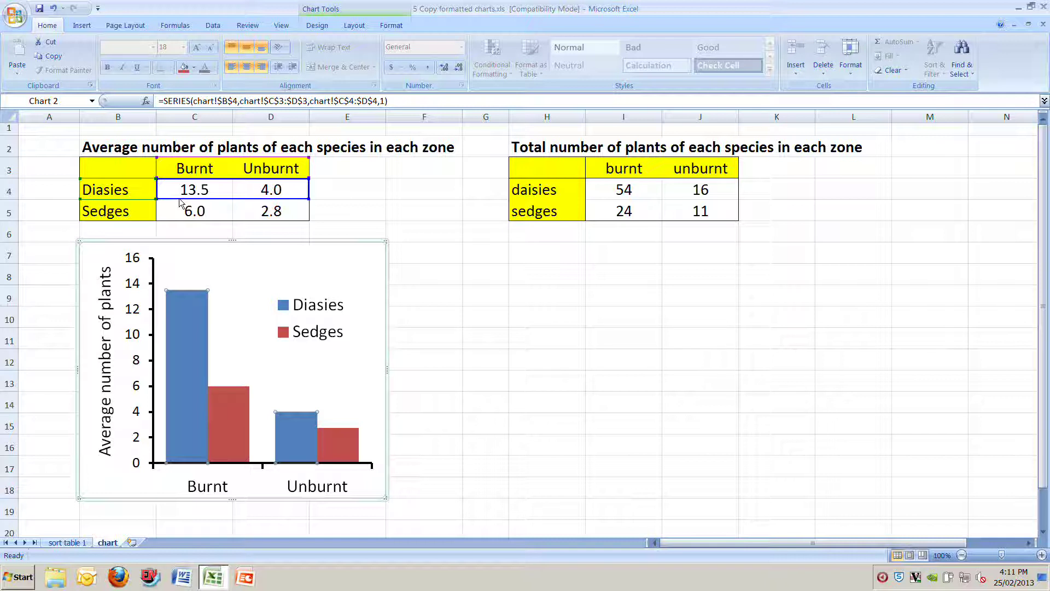
{"action": "left_click", "coordinate": [244, 412]}
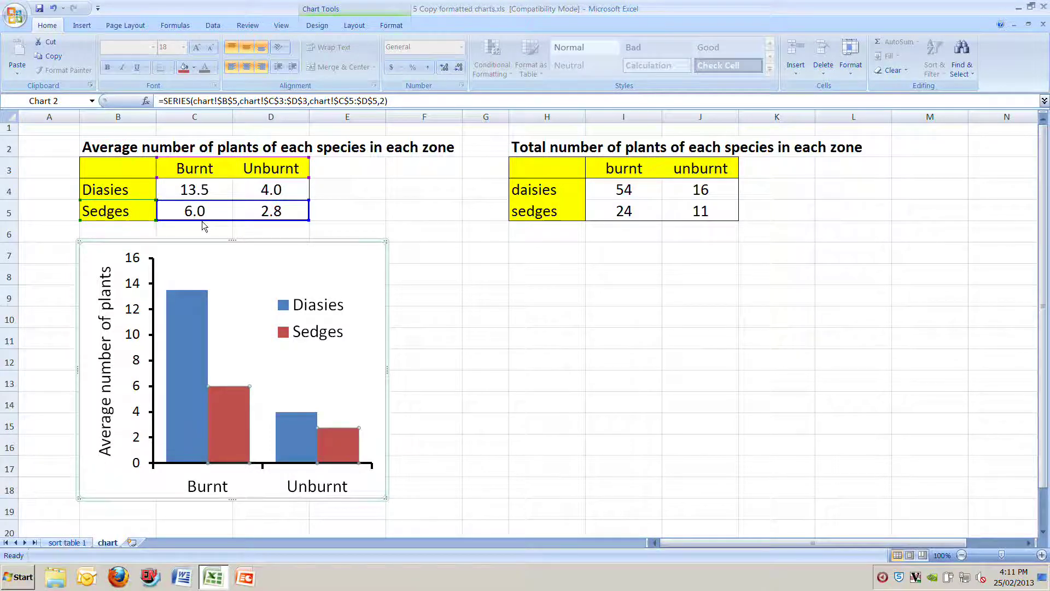
{"action": "left_click", "coordinate": [458, 302]}
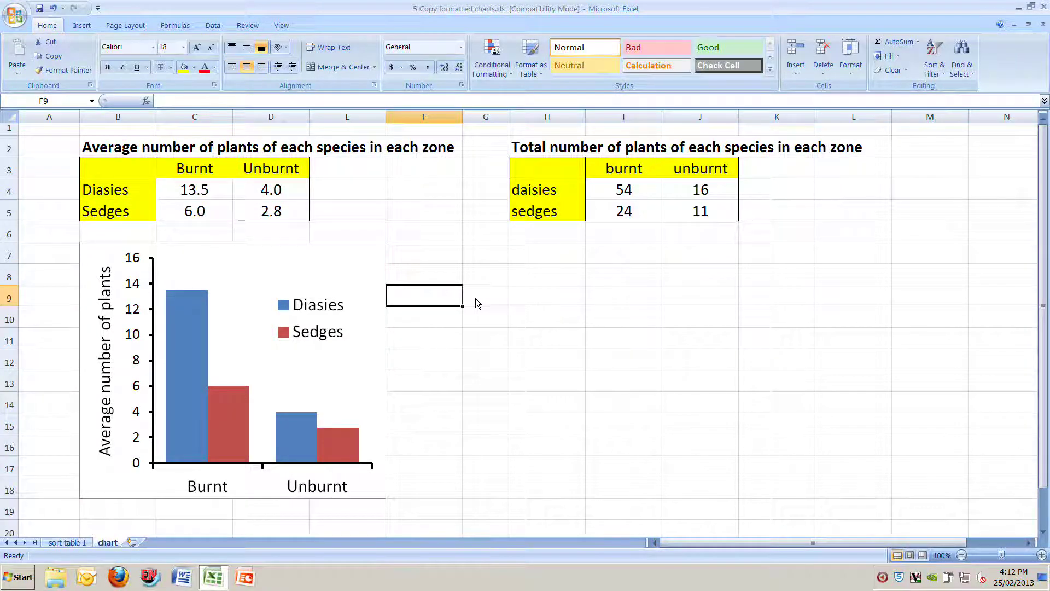
{"action": "left_click", "coordinate": [474, 297]}
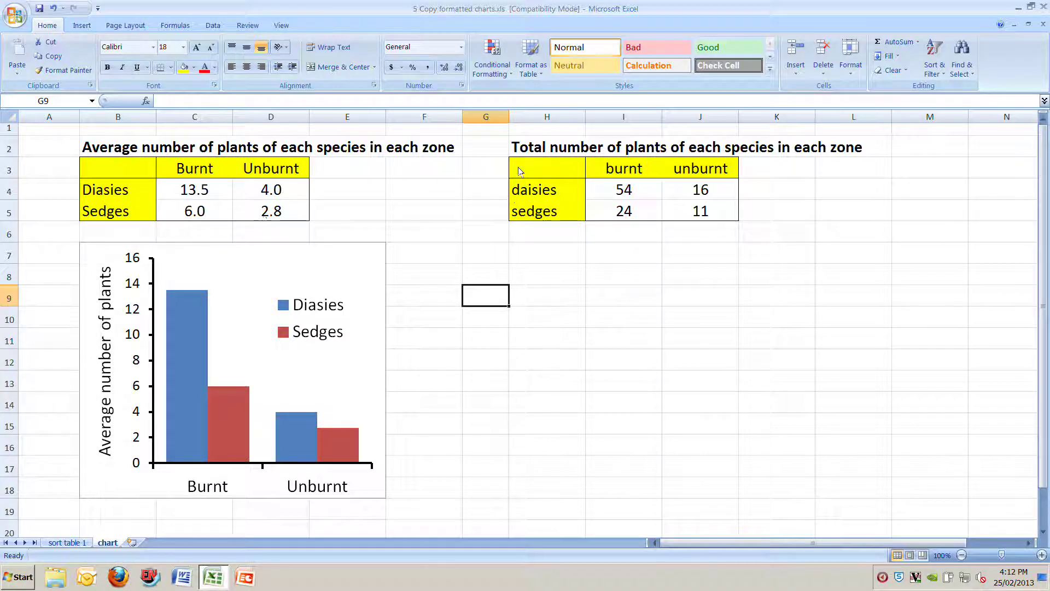
{"action": "left_click_drag", "start_coordinate": [517, 166], "coordinate": [698, 212]}
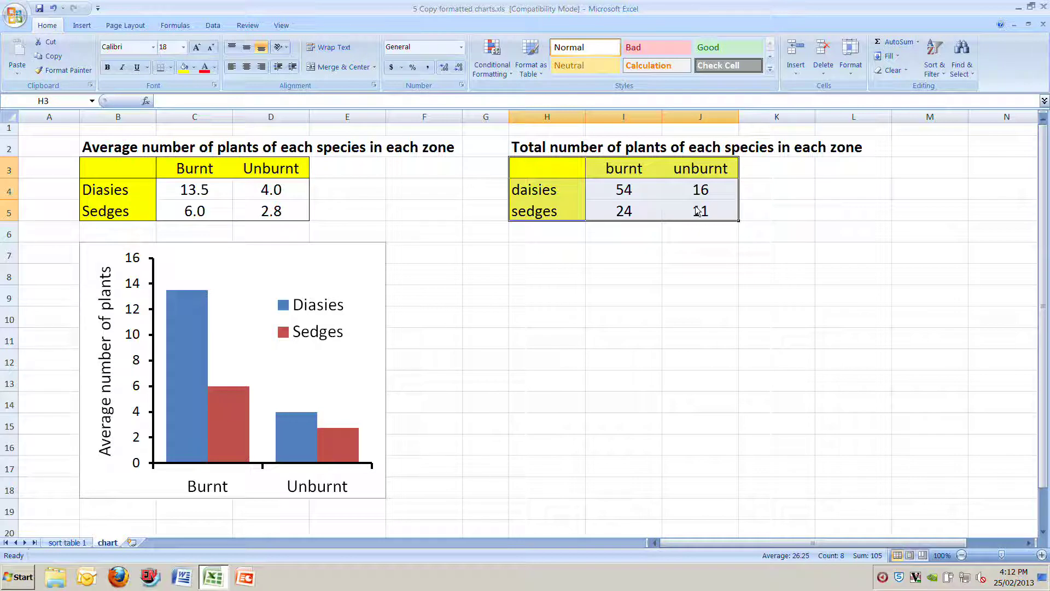
Correct the spelling of the first row label in the average plants table to Daisies.
{"action": "left_click", "coordinate": [146, 213]}
{"action": "left_click", "coordinate": [137, 189]}
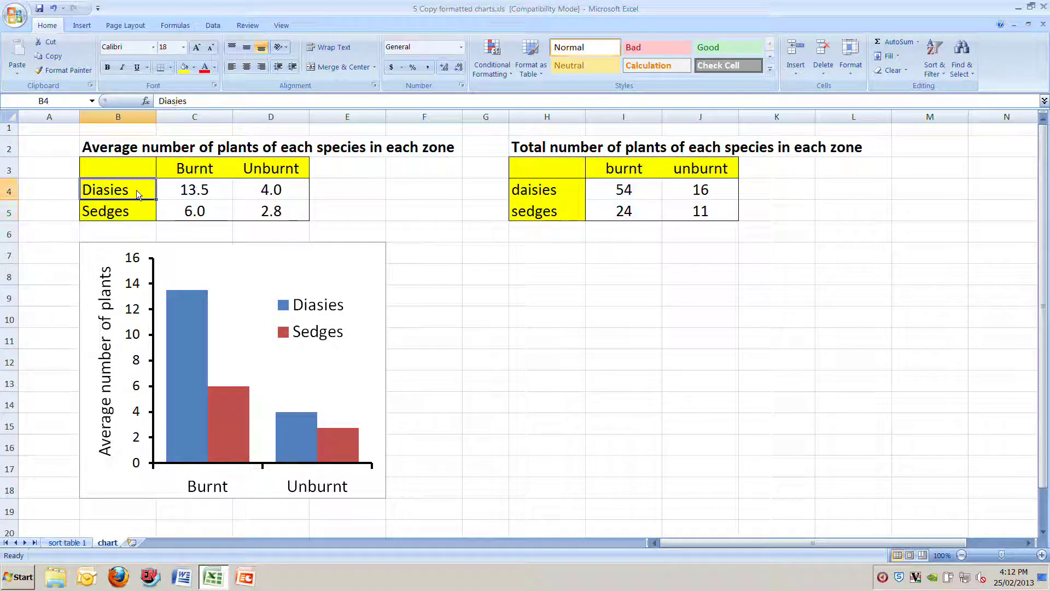
{"action": "type", "text": "D"}
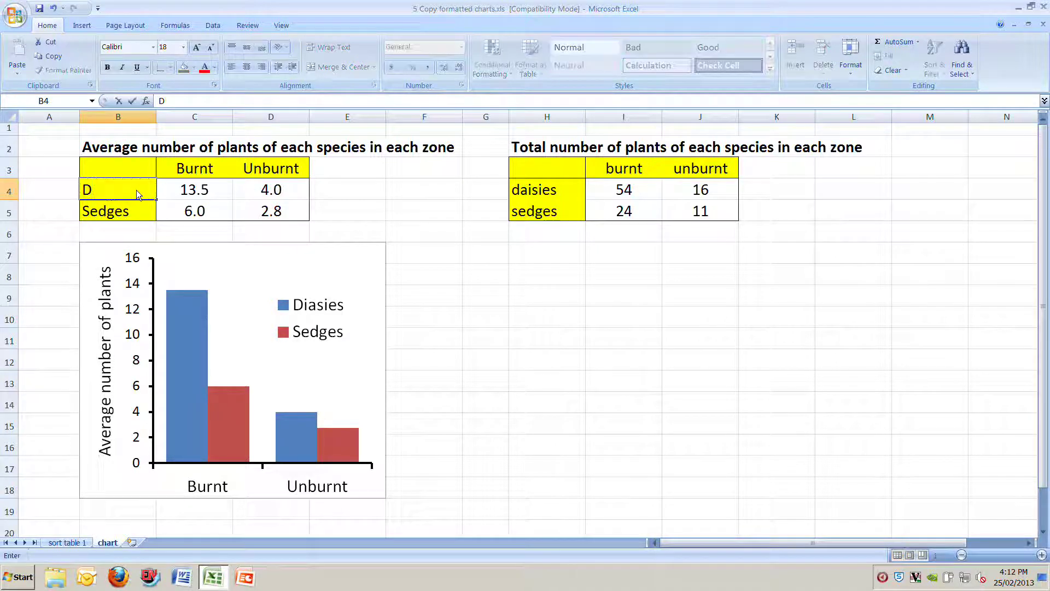
{"action": "type", "text": "aisies"}
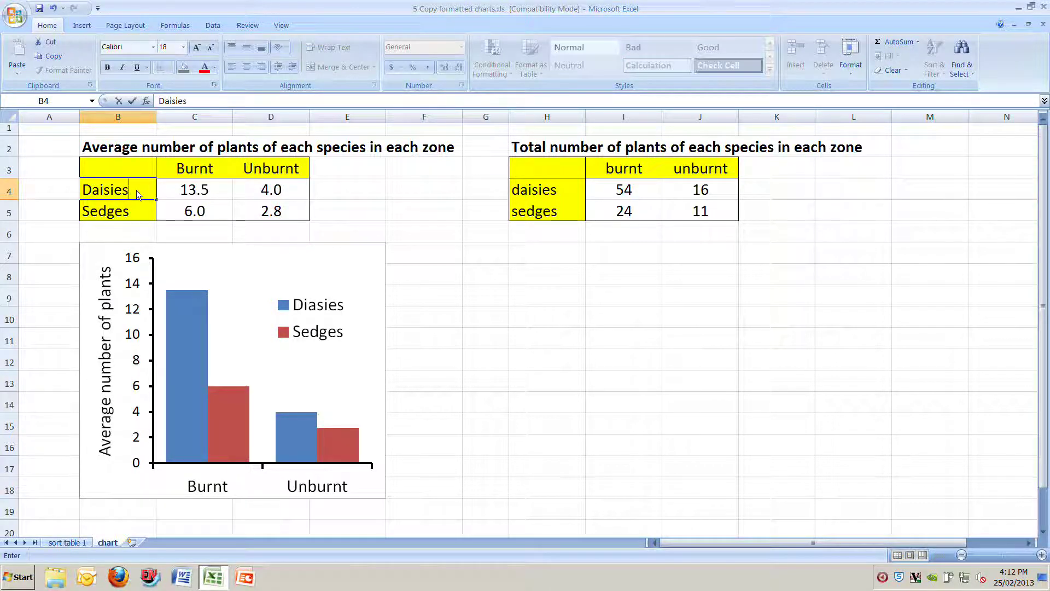
{"action": "key", "text": "Return"}
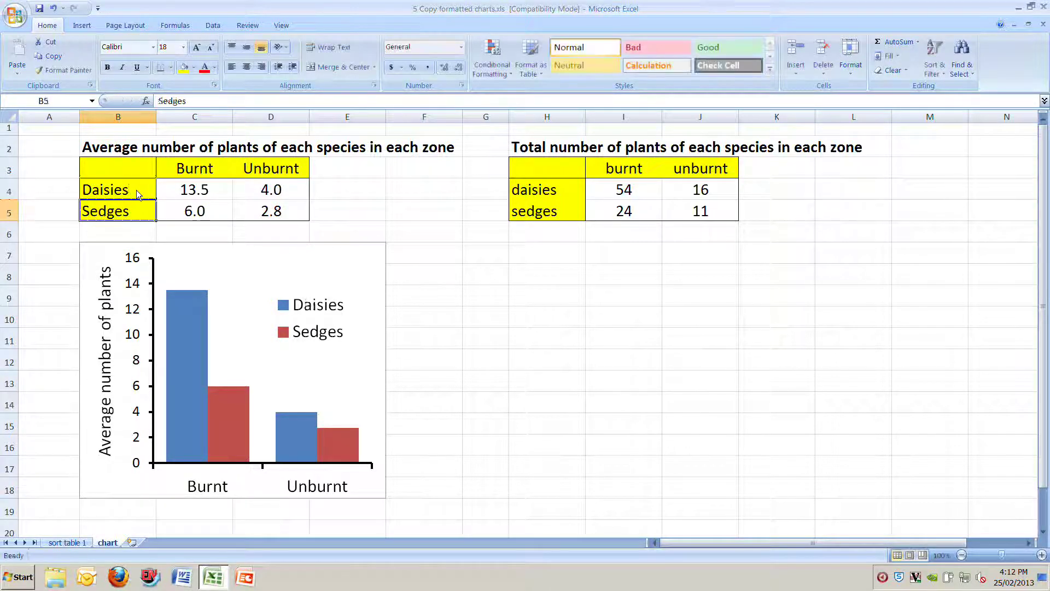
Copy the formatted averages chart and paste it at cell H7, below the total plants table.
{"action": "left_click", "coordinate": [520, 262]}
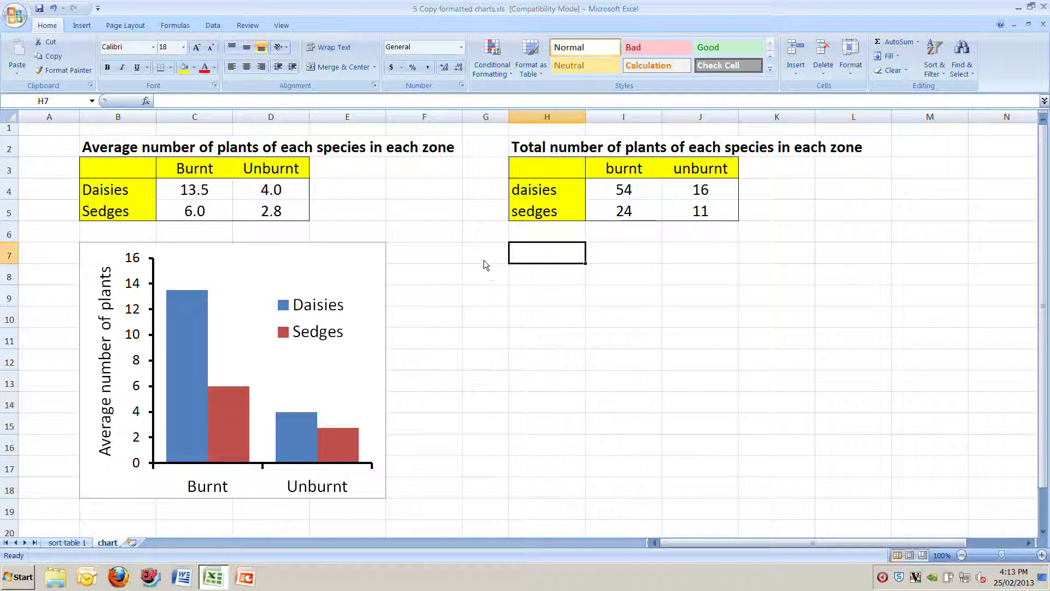
{"action": "left_click", "coordinate": [339, 246]}
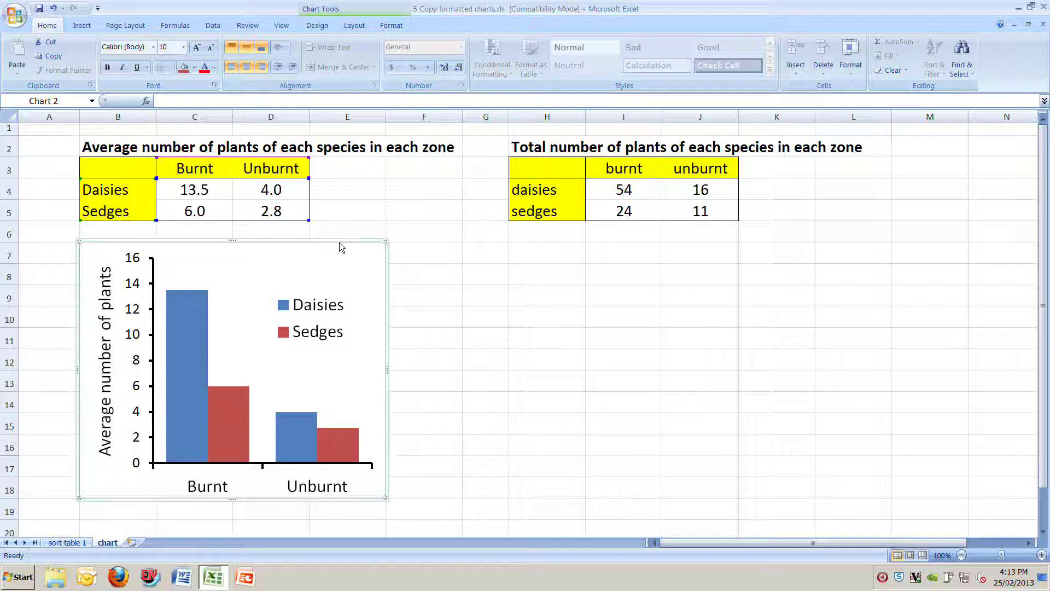
{"action": "right_click", "coordinate": [340, 244]}
{"action": "left_click", "coordinate": [355, 269]}
{"action": "left_click", "coordinate": [544, 248]}
{"action": "right_click", "coordinate": [544, 249]}
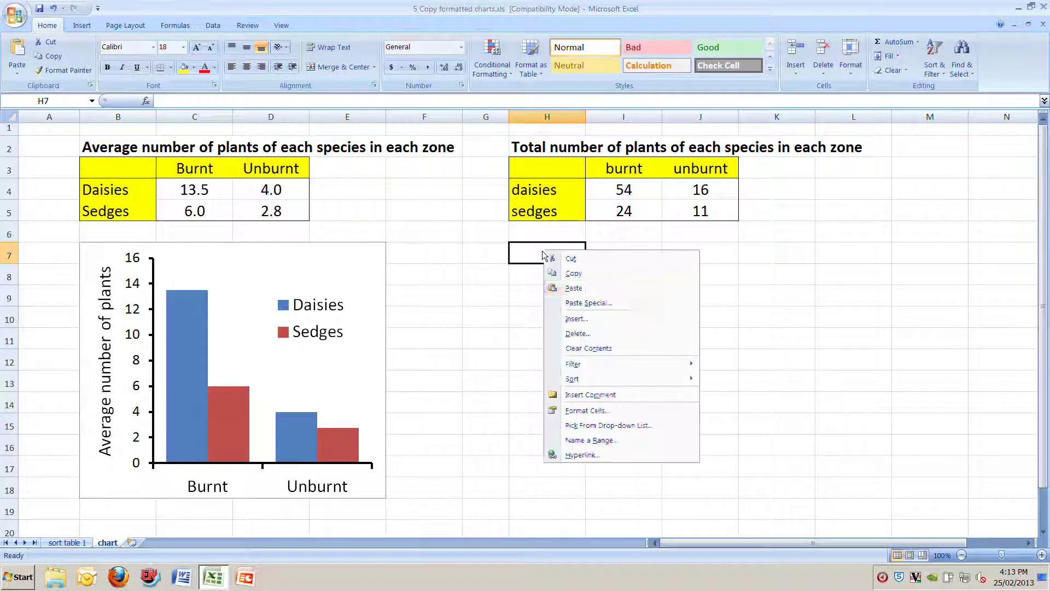
{"action": "left_click", "coordinate": [574, 288]}
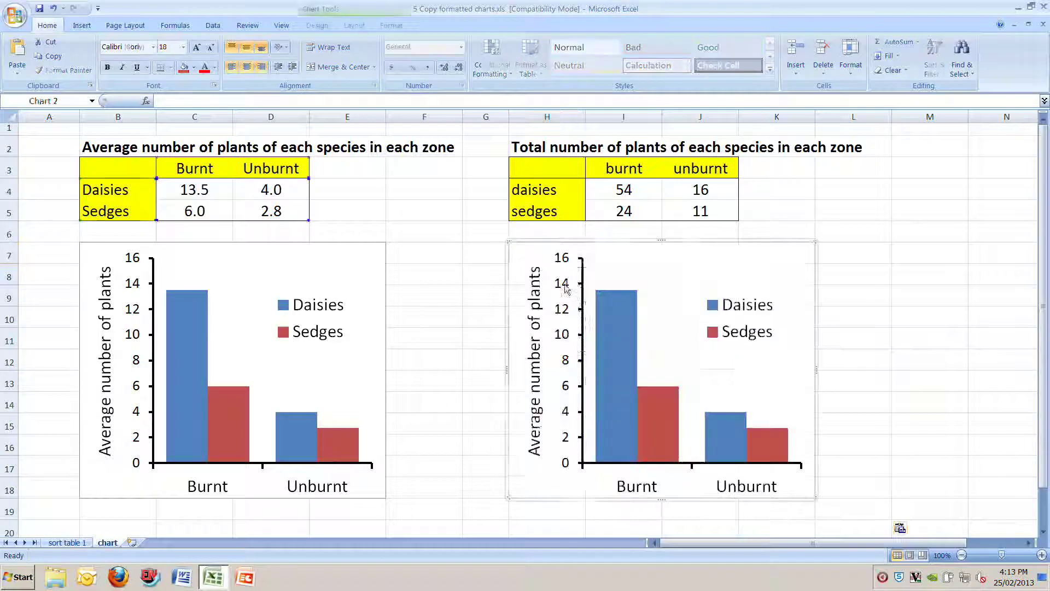
{"action": "left_click", "coordinate": [481, 290]}
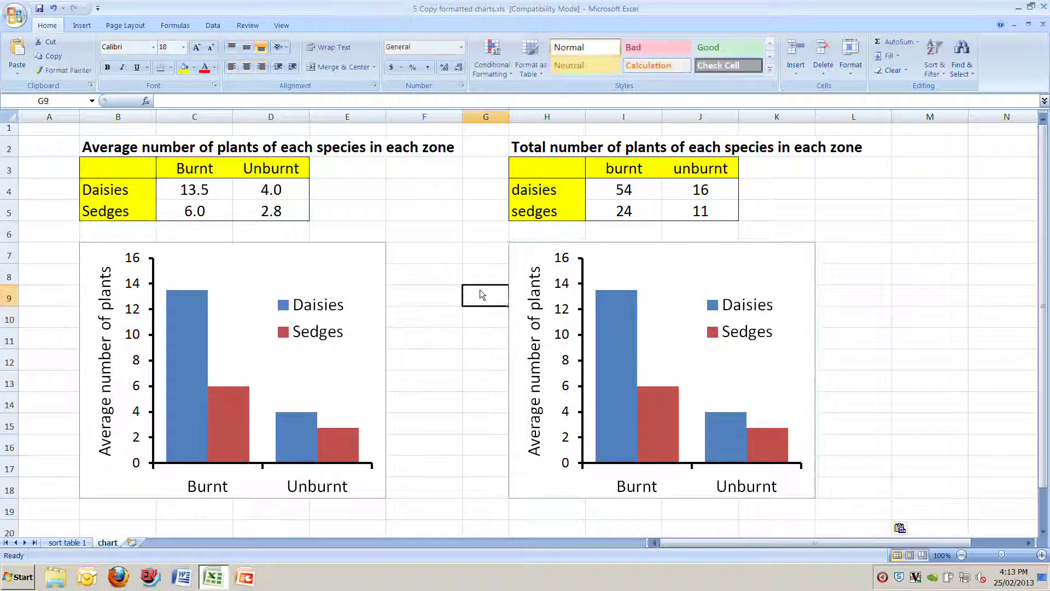
Check the copied chart's series sources and test its link to the averages table by setting burnt Sedges to 16 and back to 6.
{"action": "left_click", "coordinate": [618, 323]}
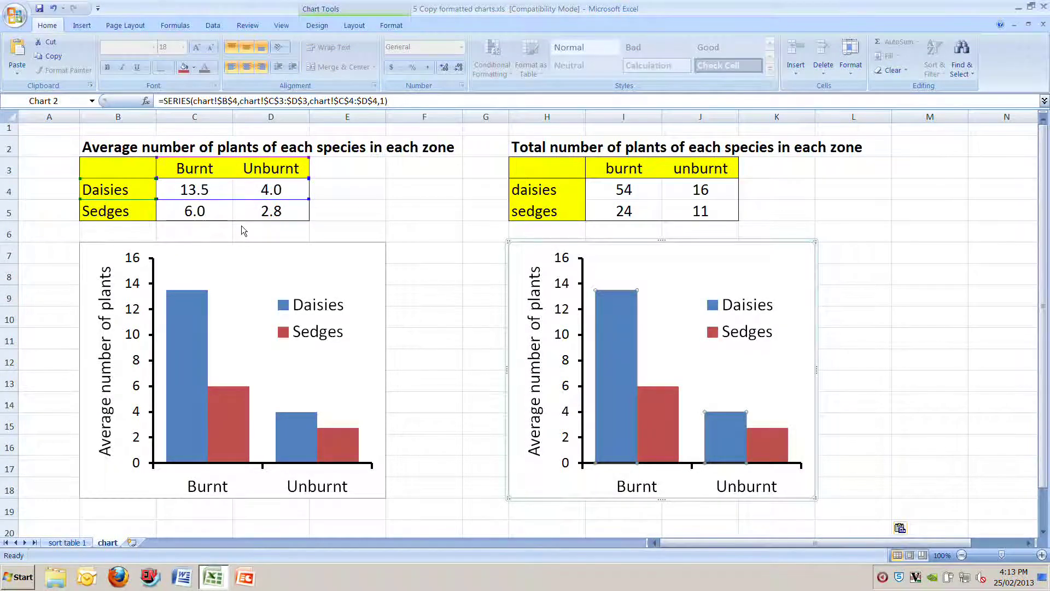
{"action": "left_click", "coordinate": [661, 401]}
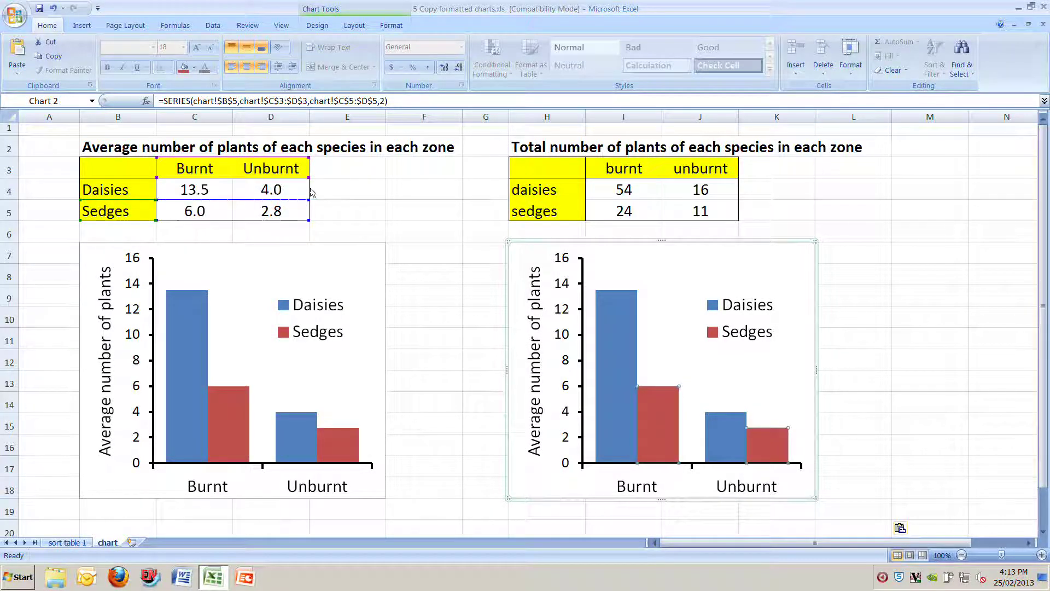
{"action": "left_click", "coordinate": [194, 212]}
{"action": "type", "text": "1"}
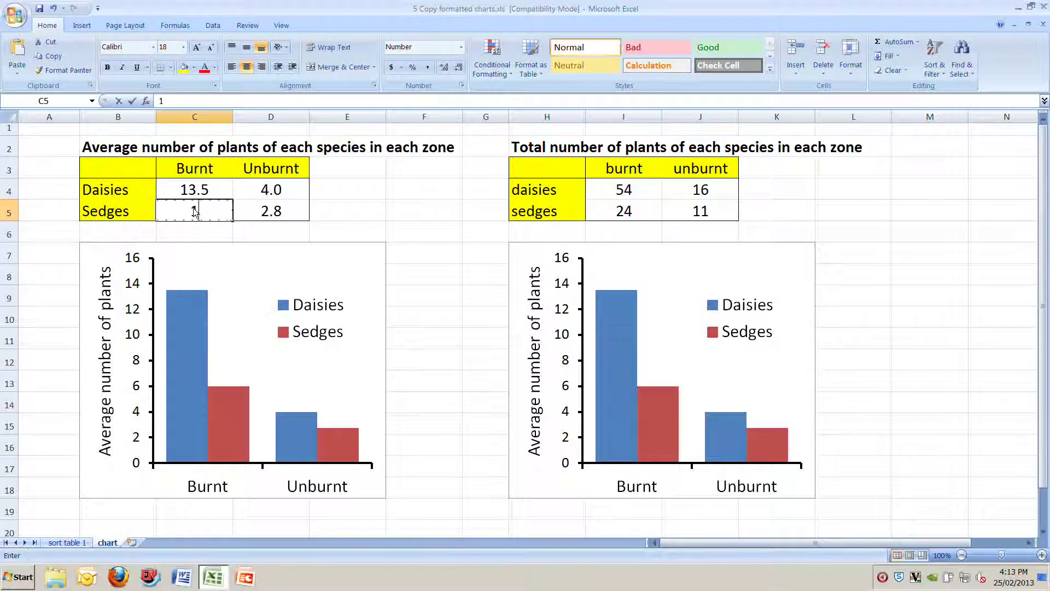
{"action": "type", "text": "6"}
{"action": "key", "text": "Return"}
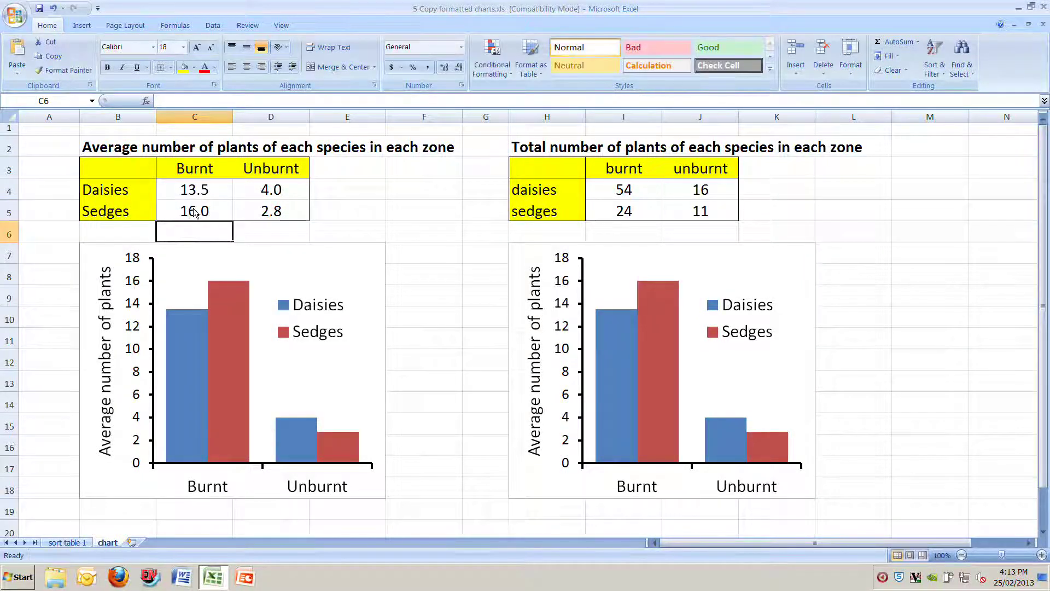
{"action": "left_click", "coordinate": [194, 211]}
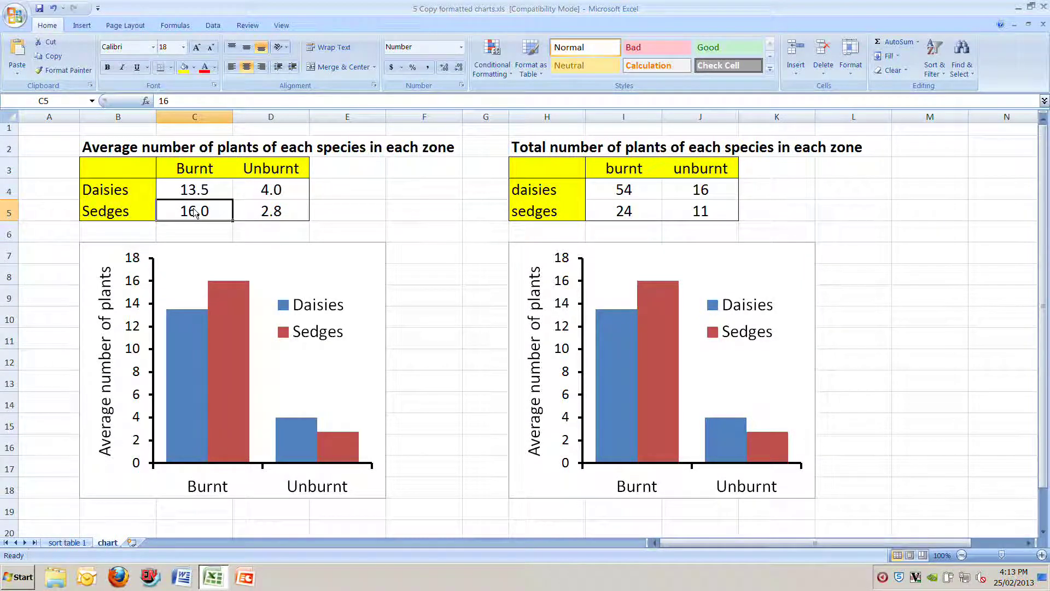
{"action": "type", "text": "6"}
{"action": "key", "text": "Return"}
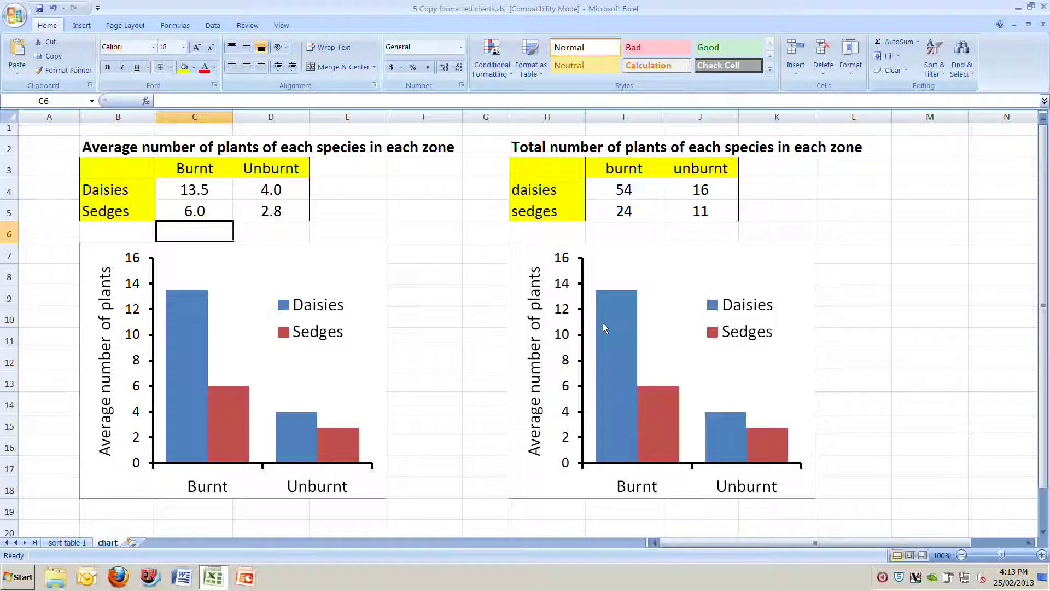
Re-link the copied chart to the total plants table, moving its data range to I3:J5 and its series names to H4 and H5.
{"action": "left_click", "coordinate": [666, 297]}
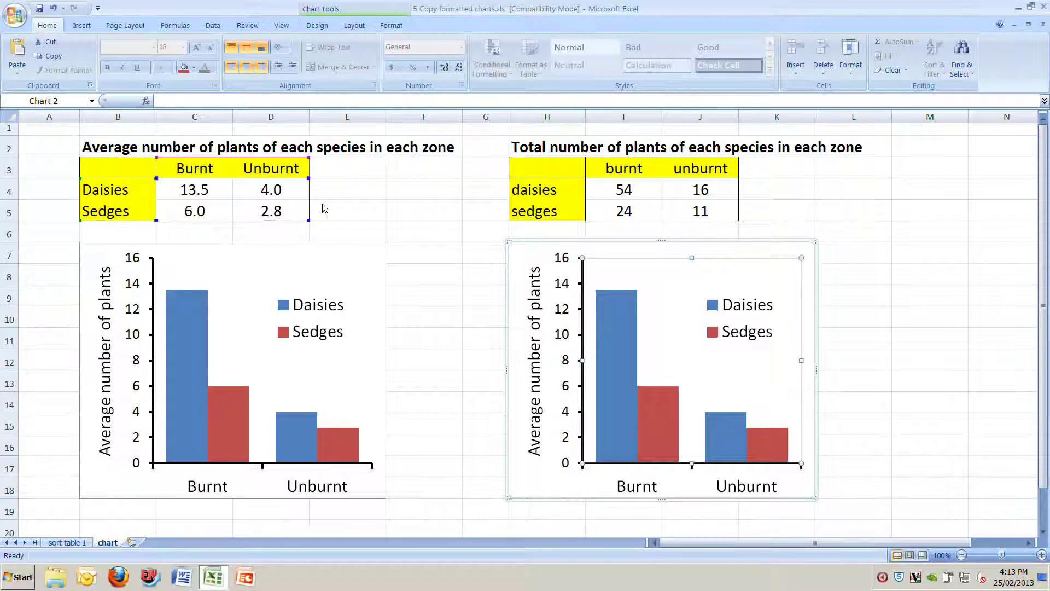
{"action": "left_click_drag", "start_coordinate": [310, 205], "coordinate": [691, 191]}
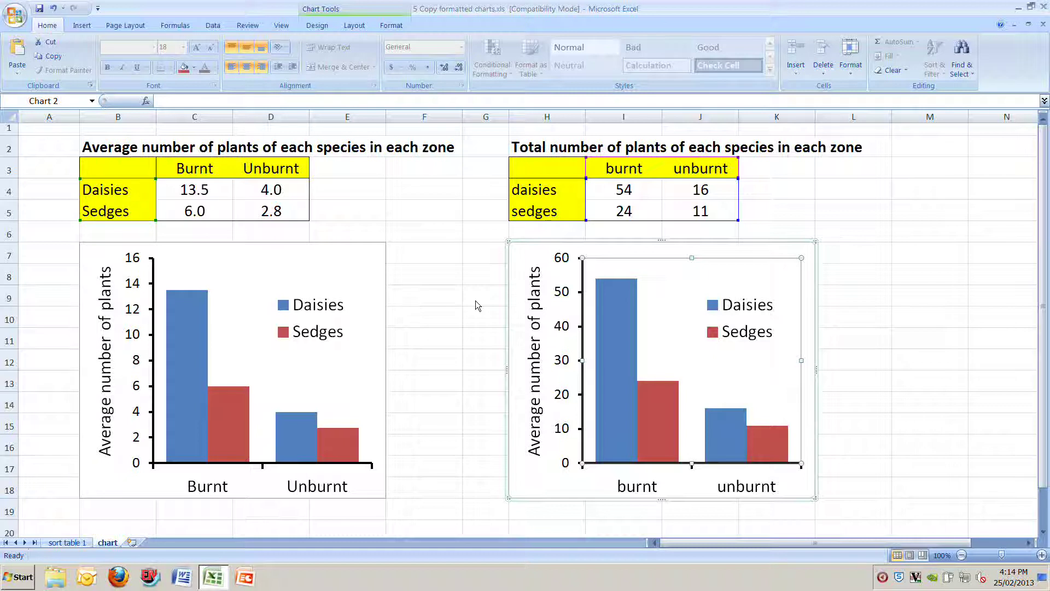
{"action": "left_click", "coordinate": [616, 364]}
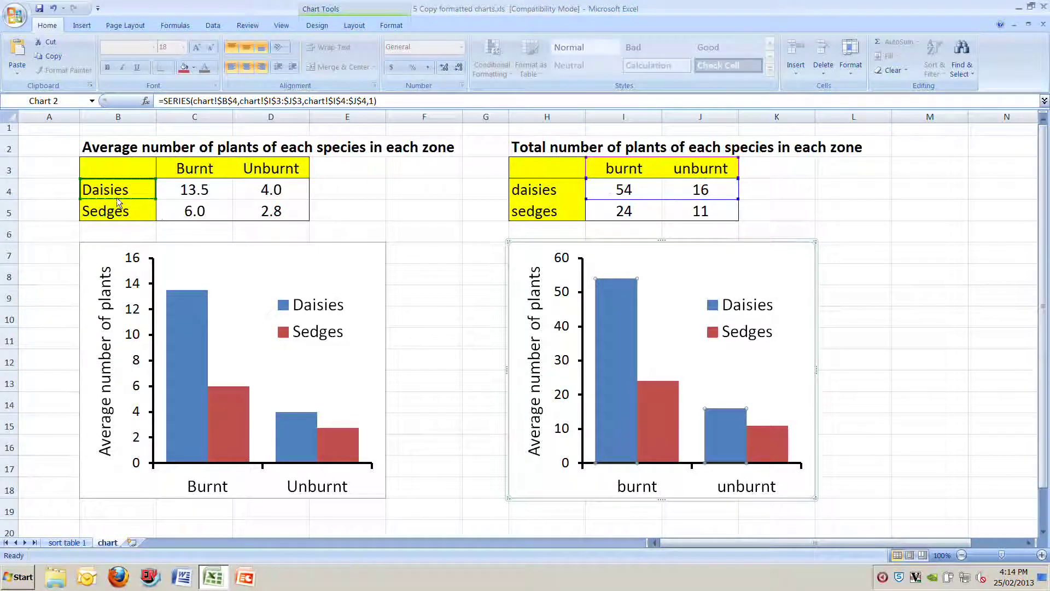
{"action": "left_click_drag", "start_coordinate": [118, 198], "coordinate": [534, 194]}
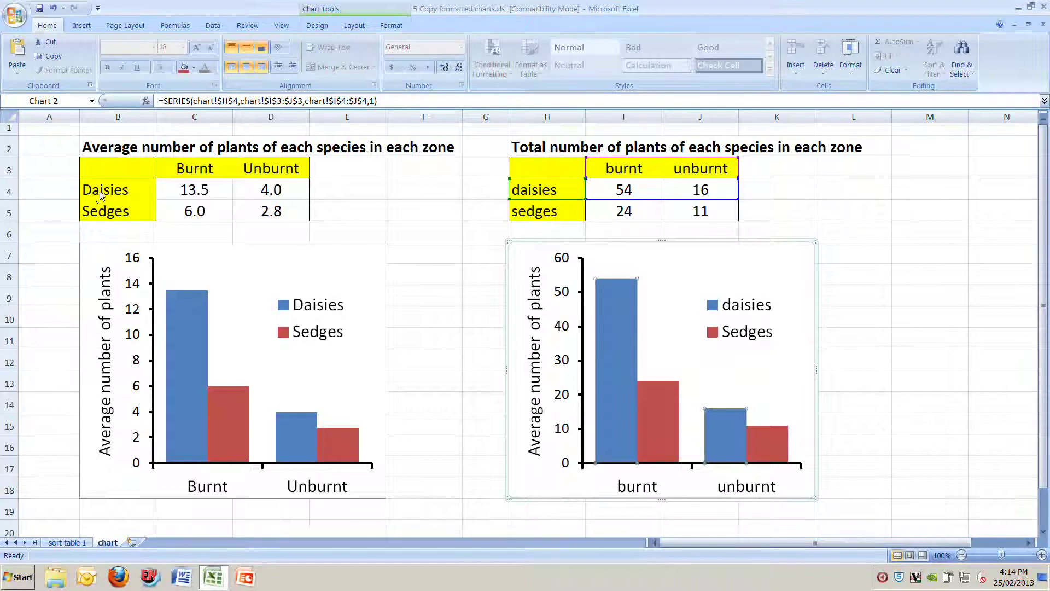
{"action": "left_click", "coordinate": [655, 412]}
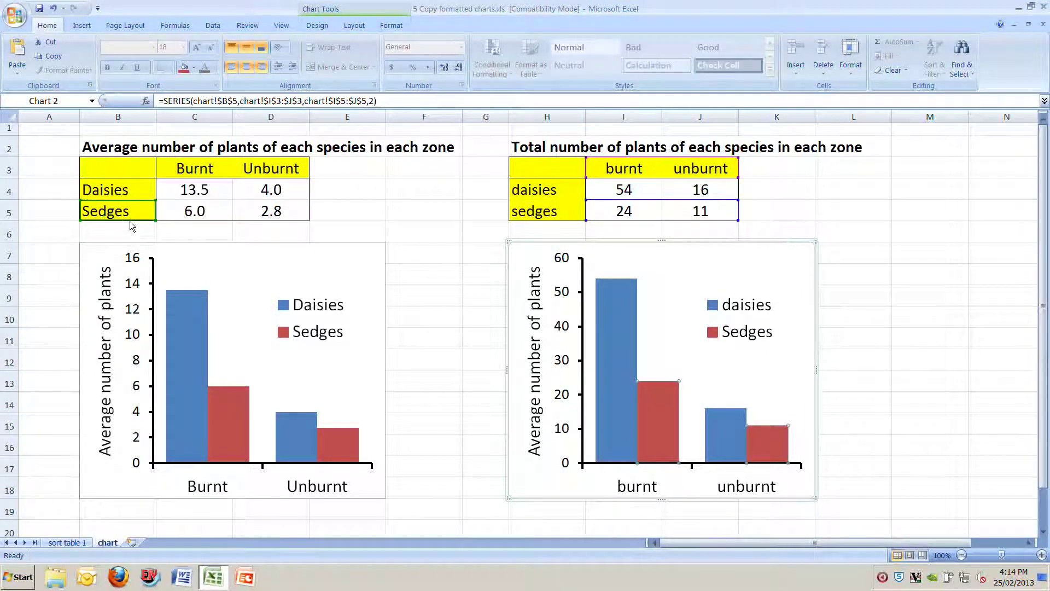
{"action": "left_click_drag", "start_coordinate": [134, 221], "coordinate": [562, 214]}
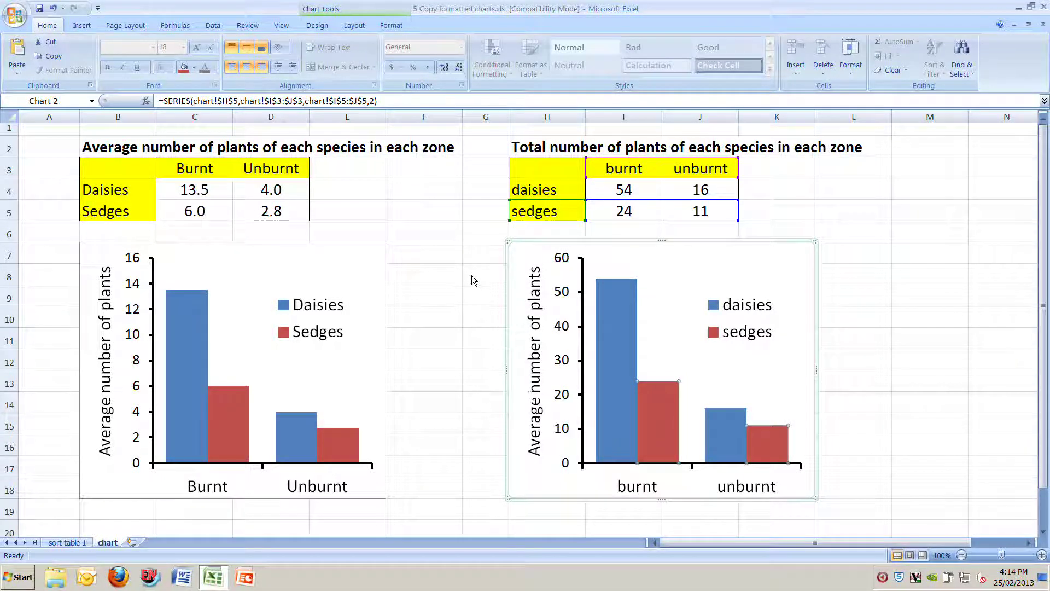
{"action": "left_click", "coordinate": [469, 400]}
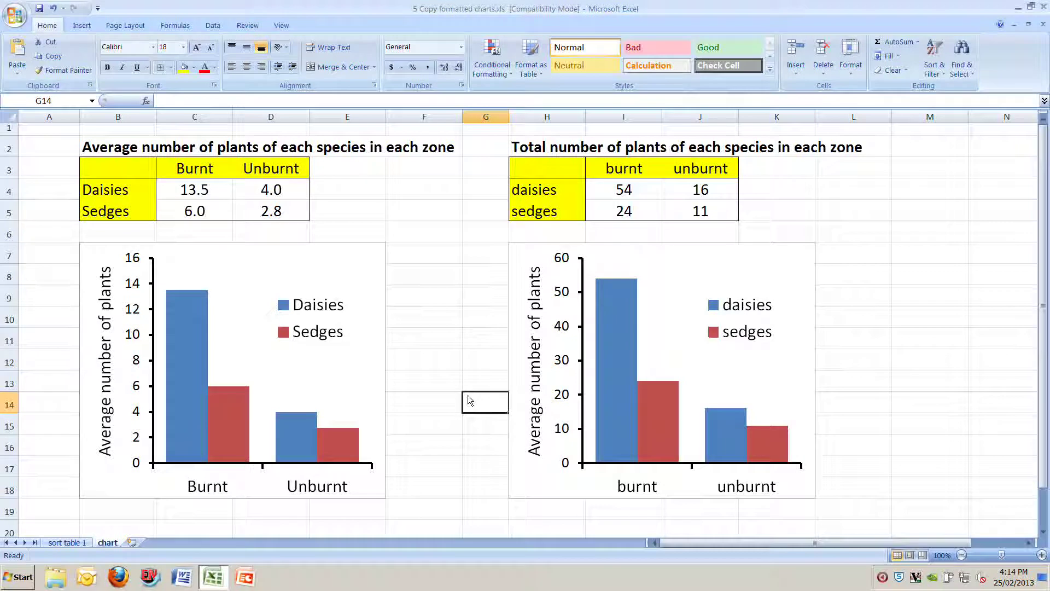
Change the copied chart's vertical axis title to "Total number of plants".
{"action": "left_click", "coordinate": [543, 406]}
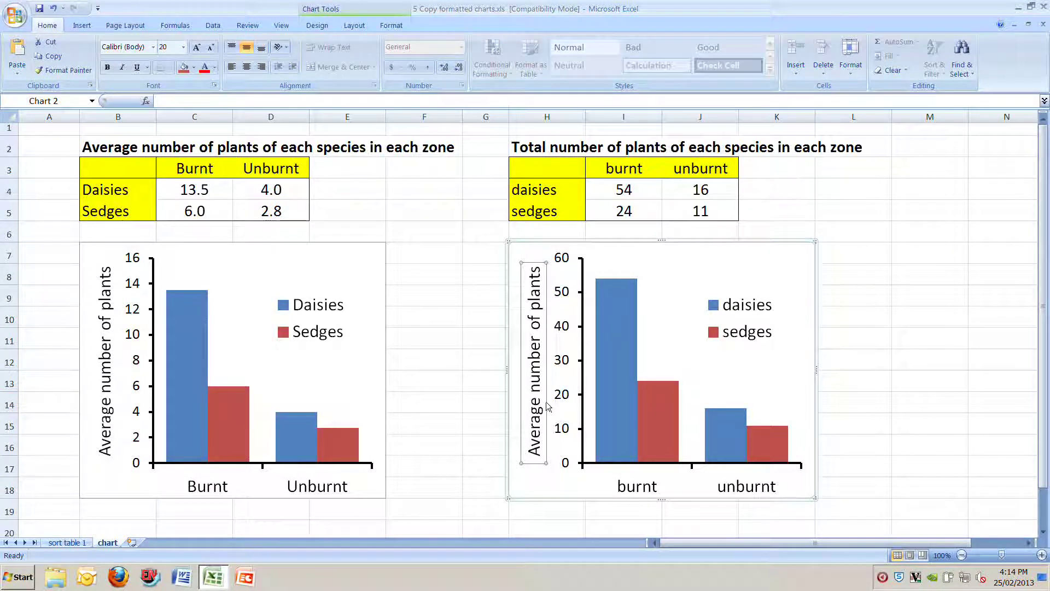
{"action": "left_click", "coordinate": [535, 150]}
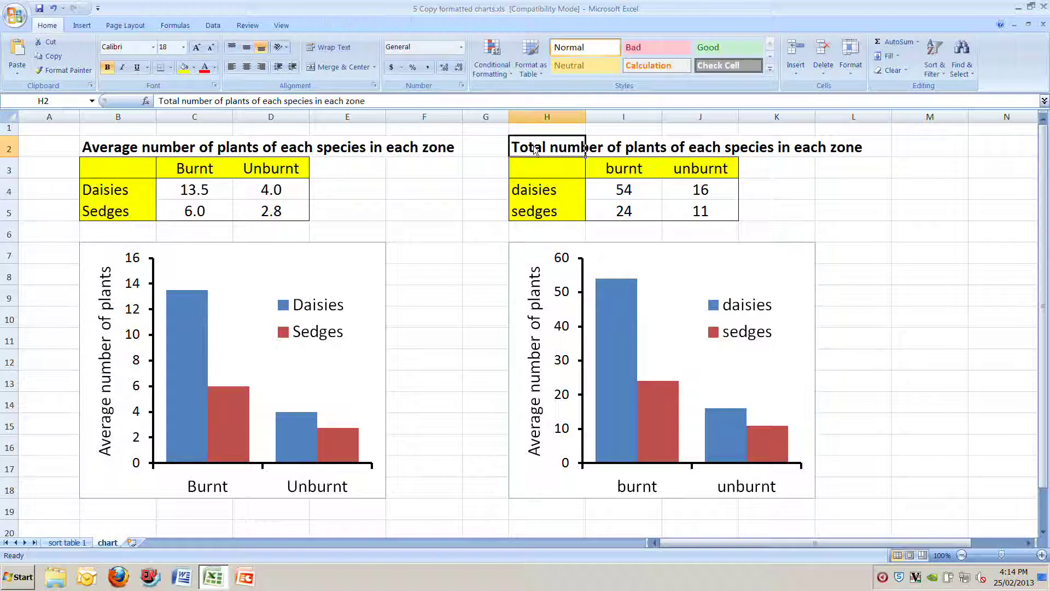
{"action": "left_click", "coordinate": [541, 339]}
{"action": "left_click", "coordinate": [539, 395]}
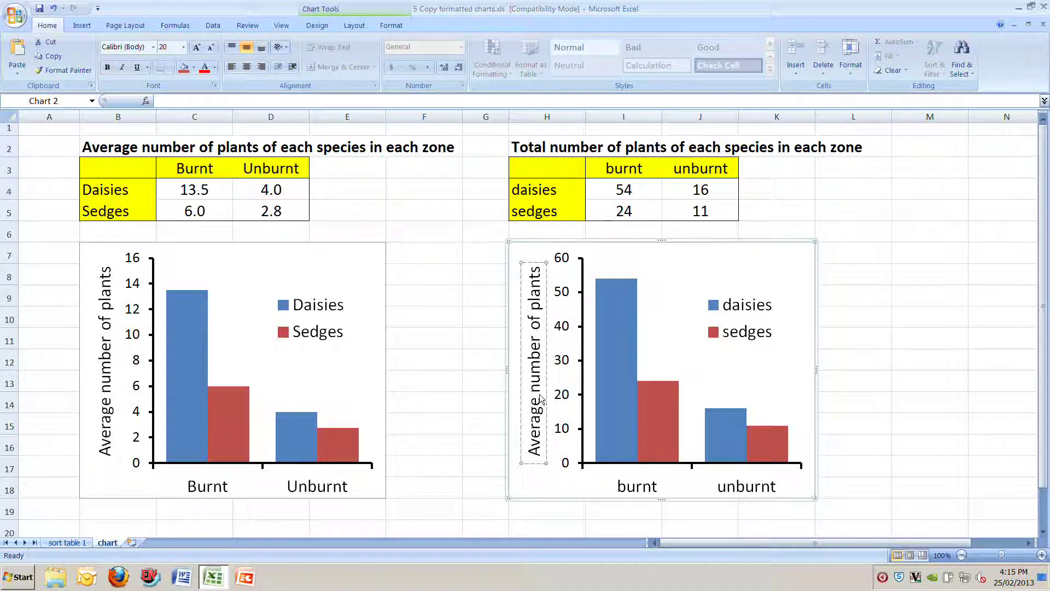
{"action": "key", "text": "BackSpace"}
{"action": "key", "text": "BackSpace"}
{"action": "key", "text": "BackSpace"}
{"action": "key", "text": "BackSpace"}
{"action": "key", "text": "BackSpace"}
{"action": "key", "text": "BackSpace"}
{"action": "key", "text": "BackSpace"}
{"action": "key", "text": "BackSpace"}
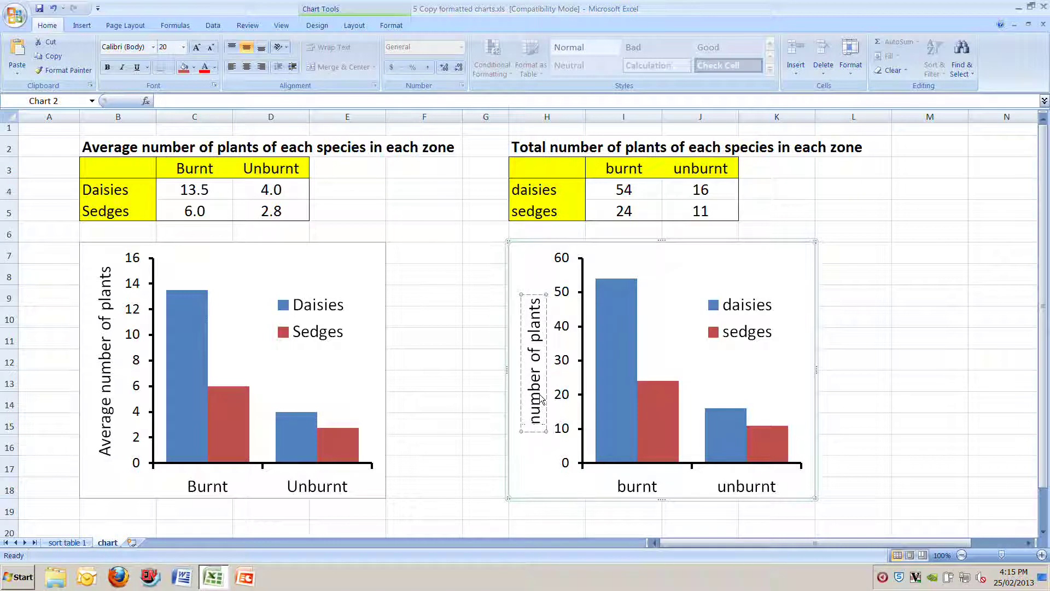
{"action": "type", "text": "Total"}
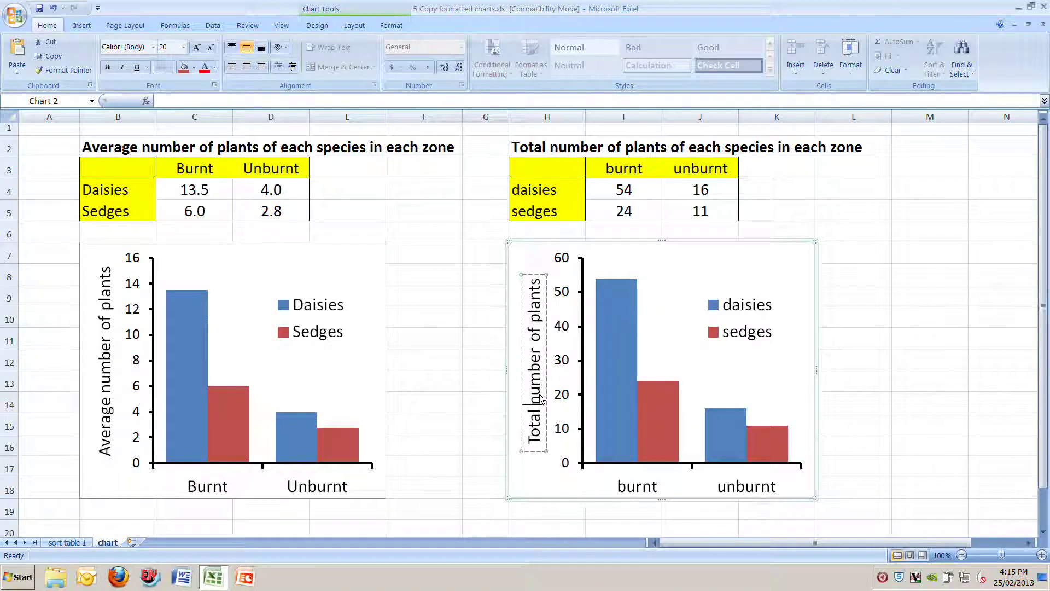
{"action": "left_click", "coordinate": [476, 409]}
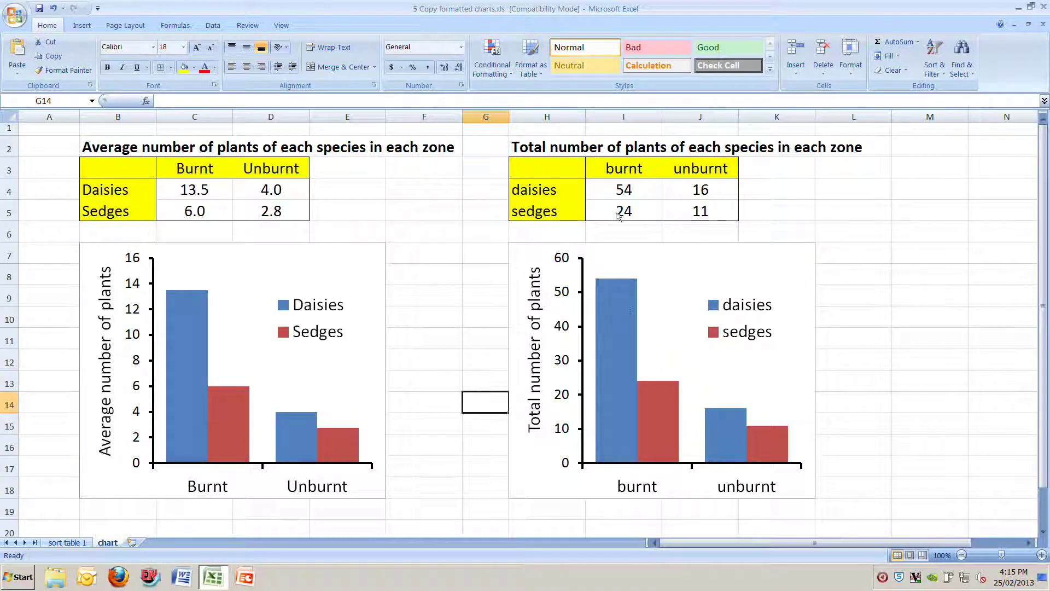
Test the totals chart's link to its own table by setting the unburnt daisies total to 26.
{"action": "left_click", "coordinate": [629, 292]}
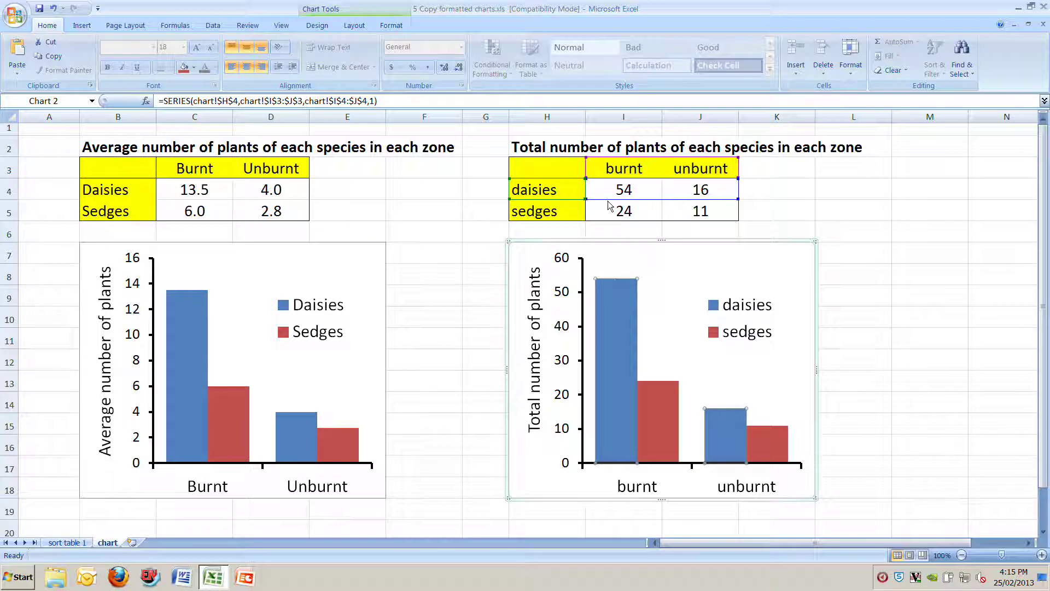
{"action": "left_click", "coordinate": [711, 190]}
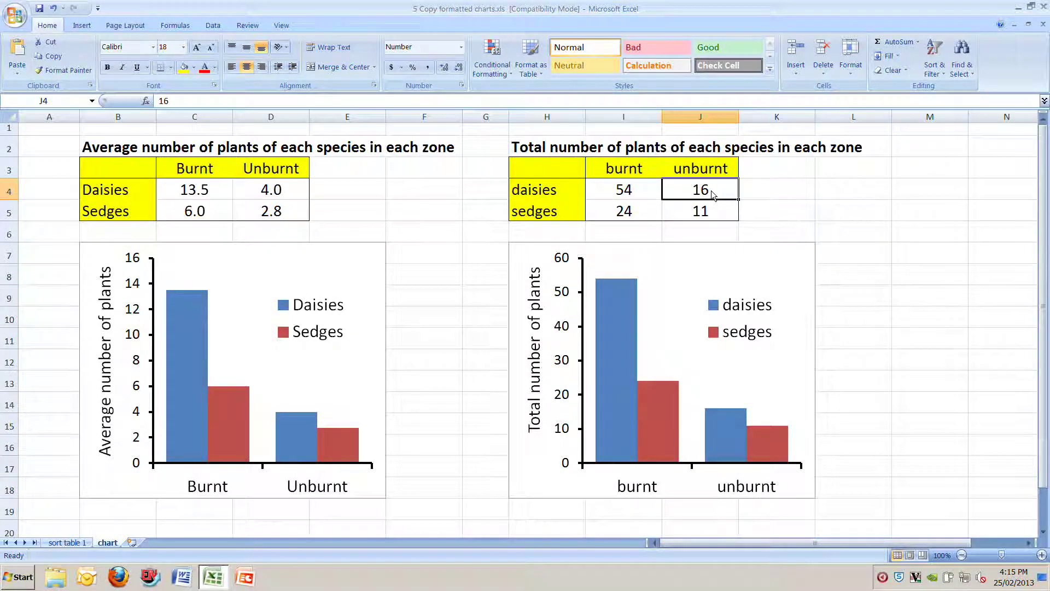
{"action": "type", "text": "26"}
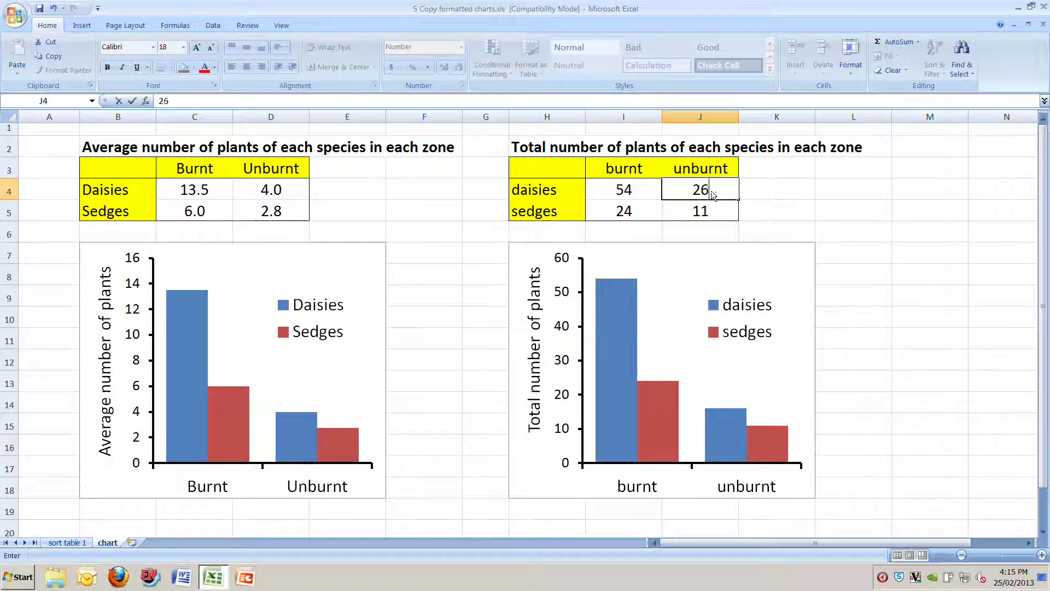
{"action": "key", "text": "Return"}
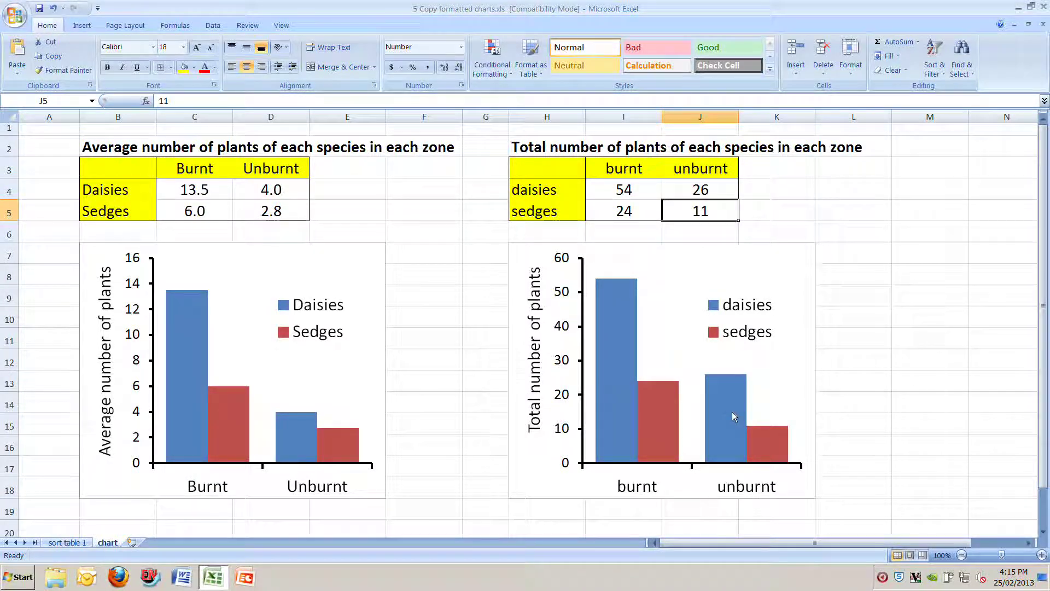